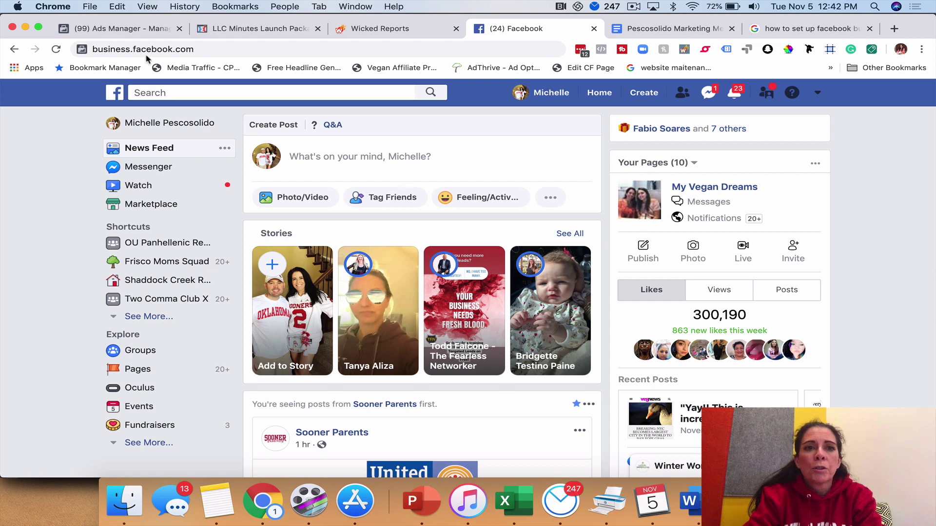
Load facebook.com and check the account menu of pages and businesses
{"action": "left_click", "coordinate": [221, 50]}
{"action": "type", "text": "facebook.com"}
{"action": "key", "text": "Return"}
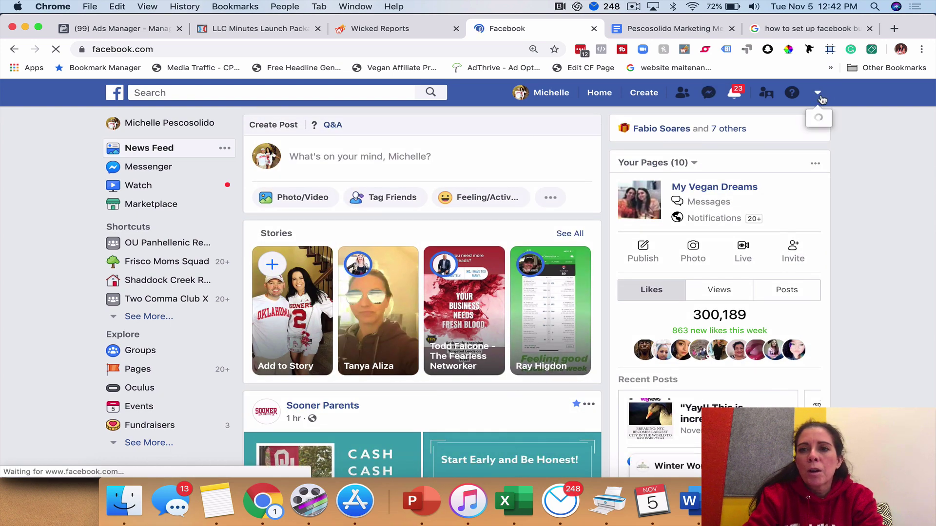
{"action": "left_click", "coordinate": [819, 97]}
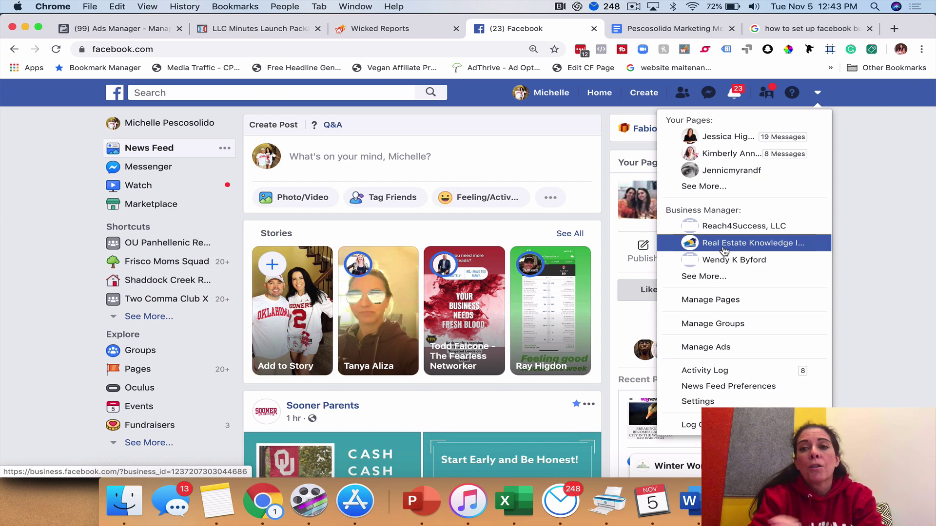
{"action": "left_click", "coordinate": [883, 209]}
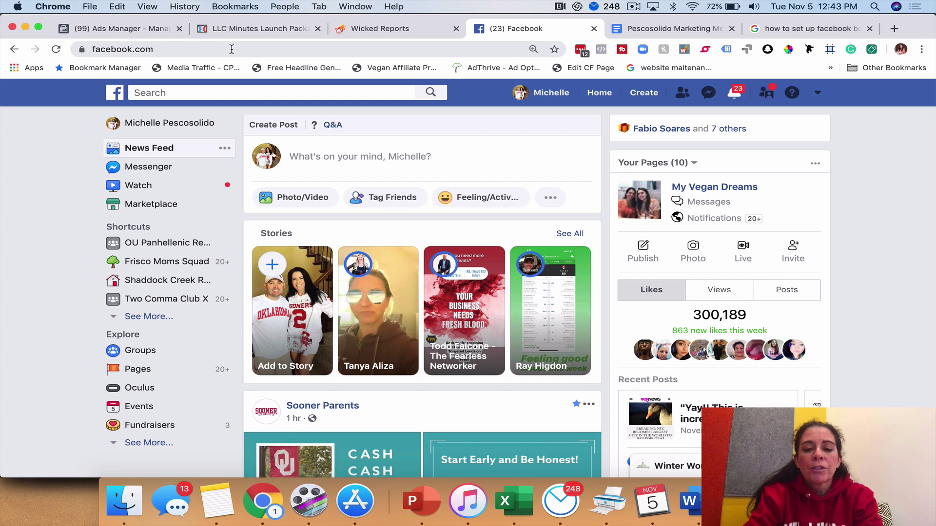
Go to business.facebook.com and list all Business Manager accounts via See More
{"action": "left_click", "coordinate": [231, 49]}
{"action": "type", "text": "busin"}
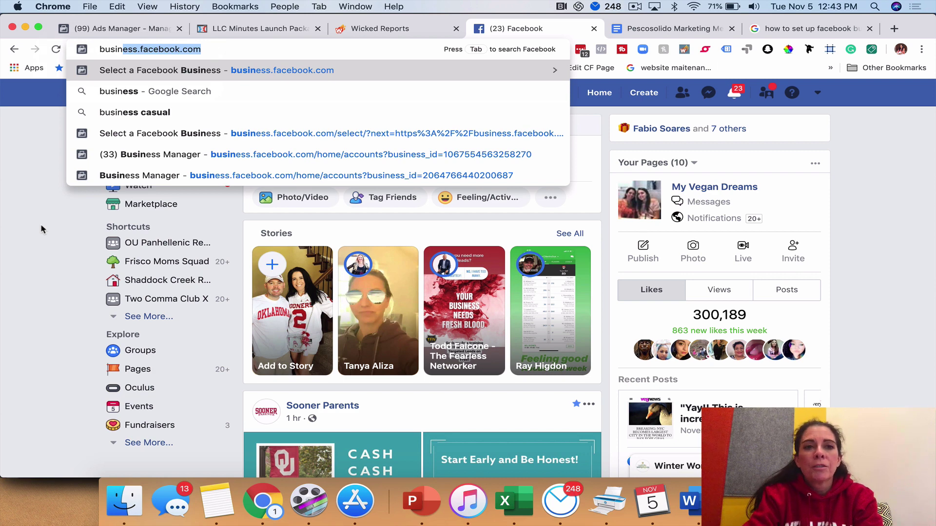
{"action": "key", "text": "Return"}
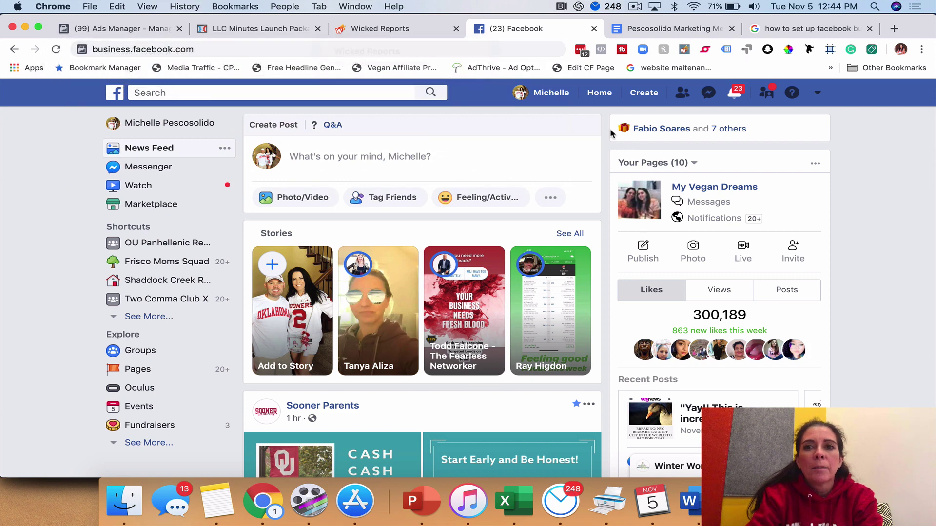
{"action": "left_click", "coordinate": [818, 95]}
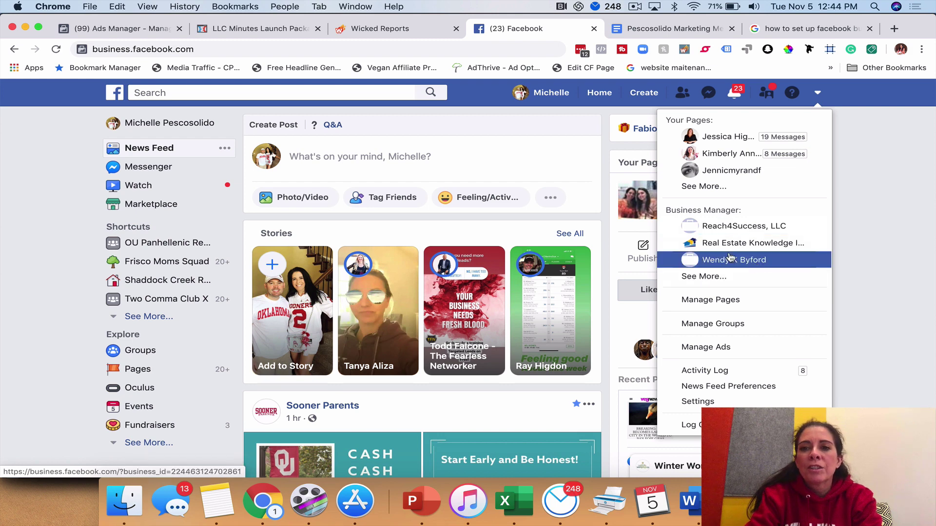
{"action": "left_click", "coordinate": [709, 278]}
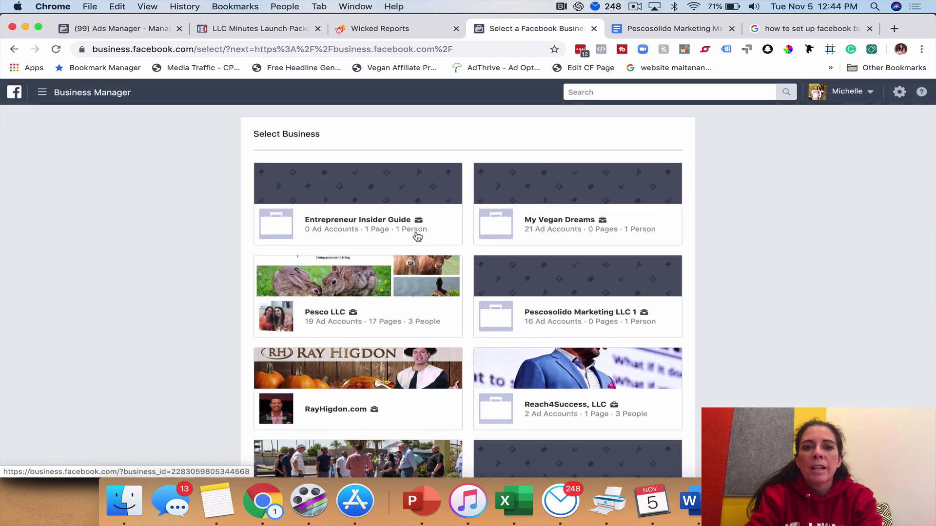
Open Pesco LLC, strip the business ID from the address, reload, and reopen Pesco LLC
{"action": "scroll", "coordinate": [417, 237], "scroll_direction": "down", "scroll_amount": 3}
{"action": "scroll", "coordinate": [341, 248], "scroll_direction": "up", "scroll_amount": 2}
{"action": "left_click", "coordinate": [324, 252]}
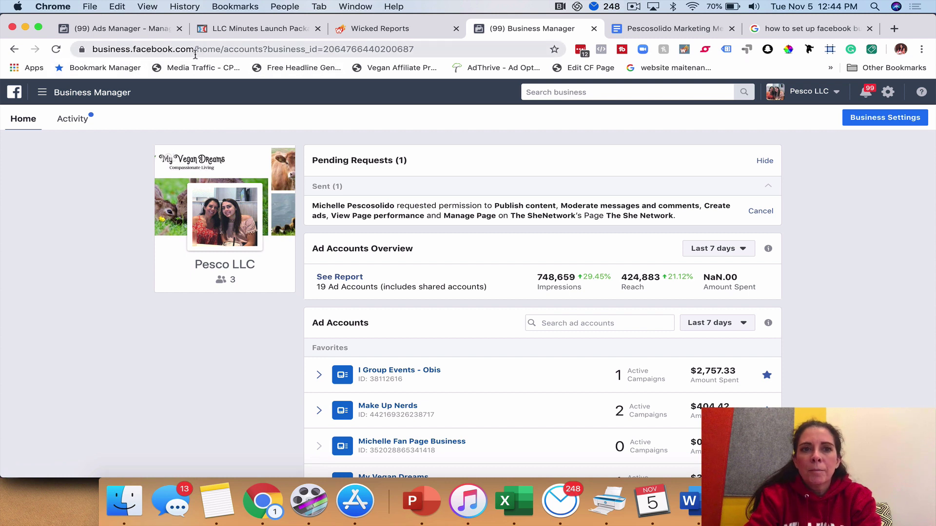
{"action": "left_click_drag", "start_coordinate": [262, 49], "coordinate": [438, 47]}
{"action": "key", "text": "BackSpace"}
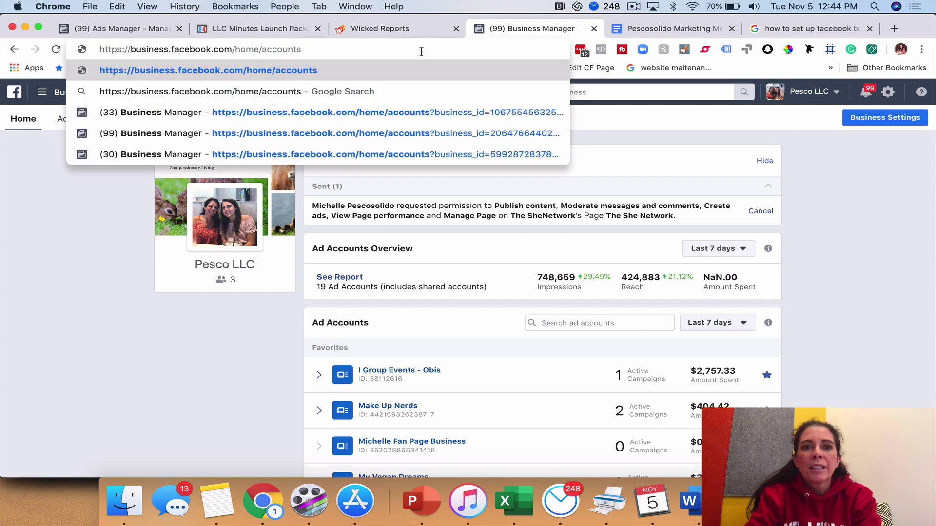
{"action": "key", "text": "Return"}
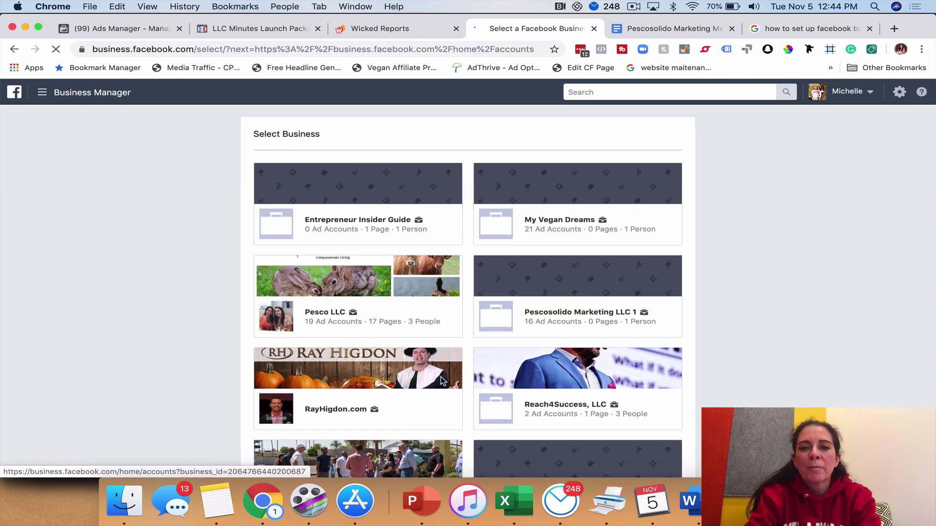
{"action": "left_click", "coordinate": [327, 317]}
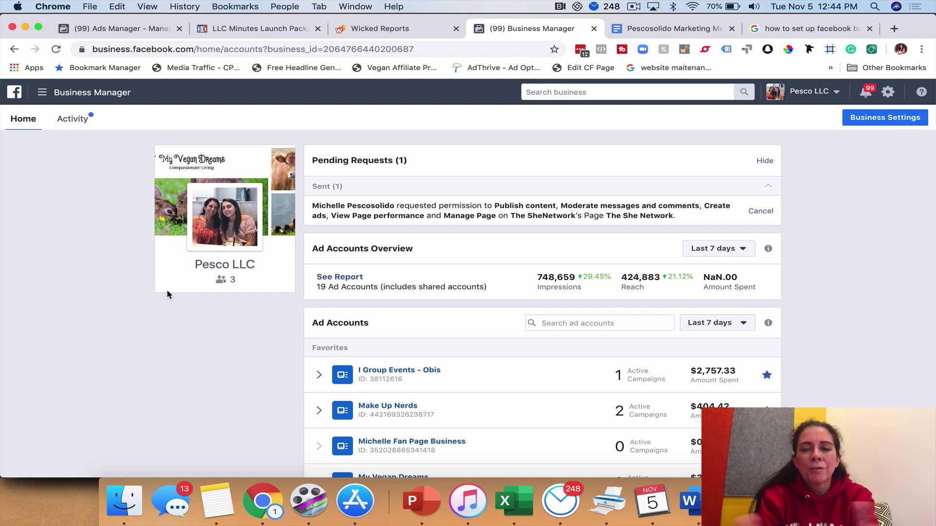
{"action": "left_click", "coordinate": [836, 94]}
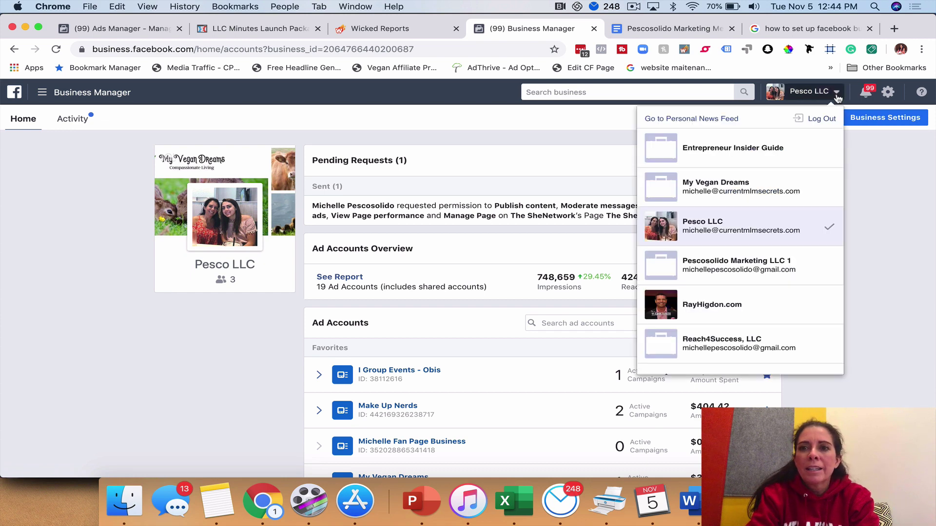
{"action": "scroll", "coordinate": [747, 307], "scroll_direction": "down", "scroll_amount": 2}
{"action": "scroll", "coordinate": [746, 307], "scroll_direction": "down", "scroll_amount": 2}
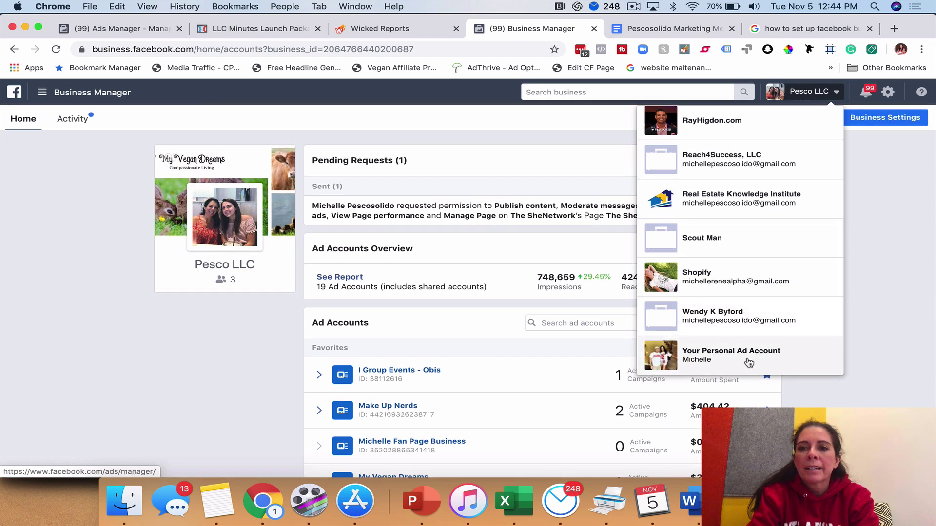
{"action": "scroll", "coordinate": [736, 341], "scroll_direction": "up", "scroll_amount": 4}
{"action": "scroll", "coordinate": [726, 321], "scroll_direction": "down", "scroll_amount": 4}
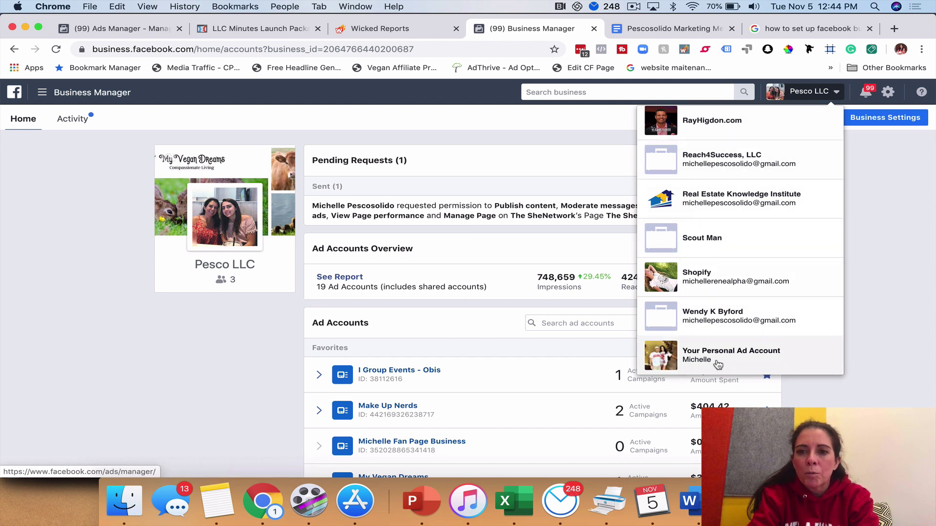
{"action": "left_click", "coordinate": [872, 335]}
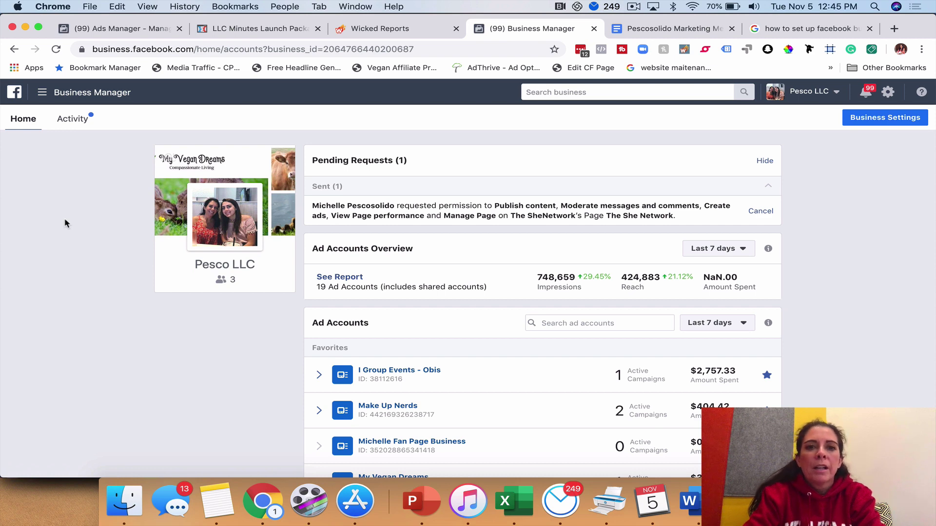
Open Pesco LLC's Business Settings from All Tools in the Business Manager menu
{"action": "left_click", "coordinate": [43, 94]}
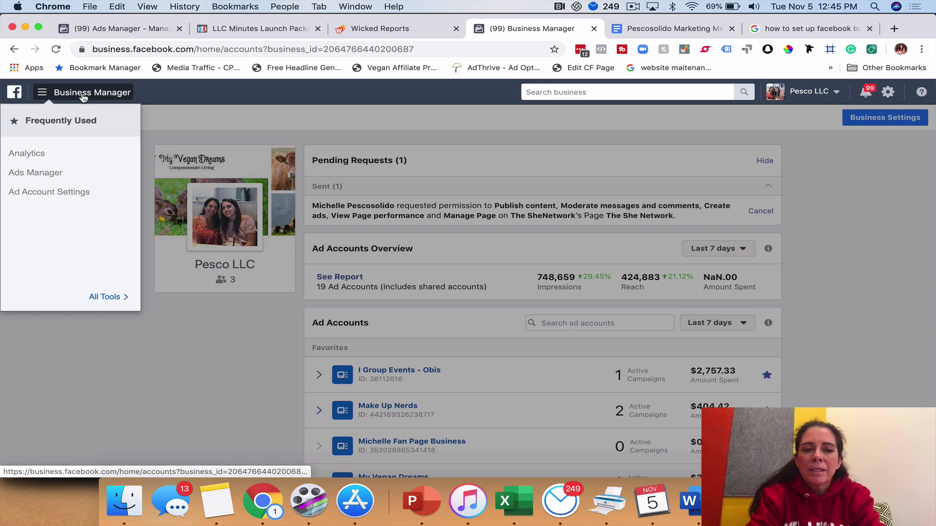
{"action": "left_click", "coordinate": [103, 297]}
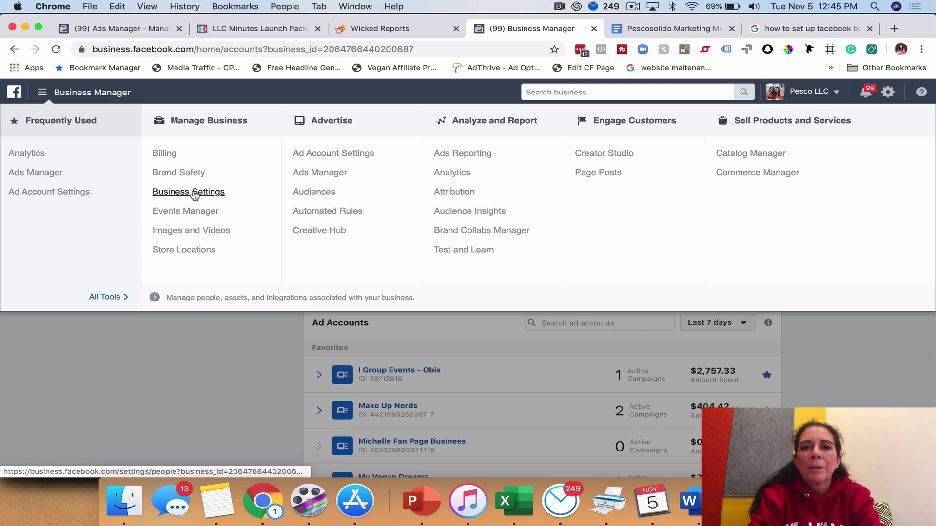
{"action": "left_click", "coordinate": [193, 193]}
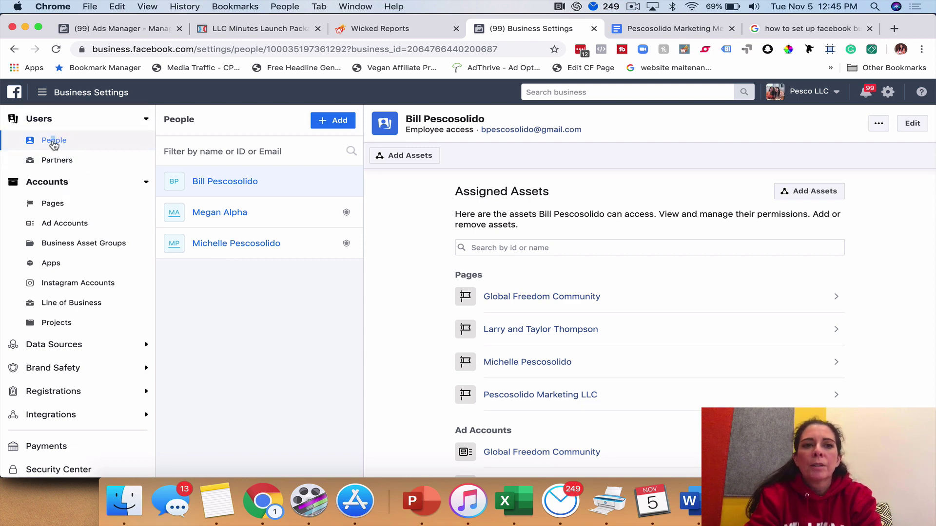
Start a new people invite and begin entering the invitee's e-mail address
{"action": "left_click_drag", "start_coordinate": [51, 144], "coordinate": [54, 144]}
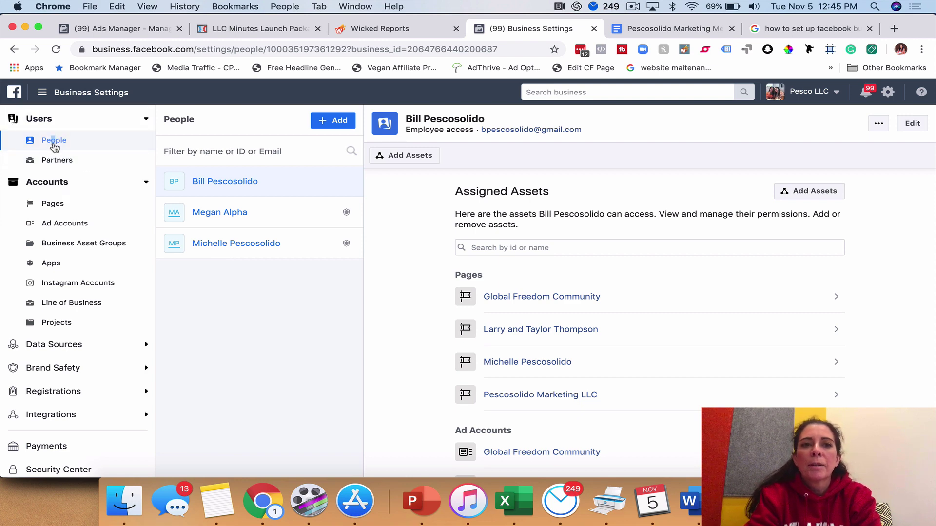
{"action": "left_click", "coordinate": [331, 121]}
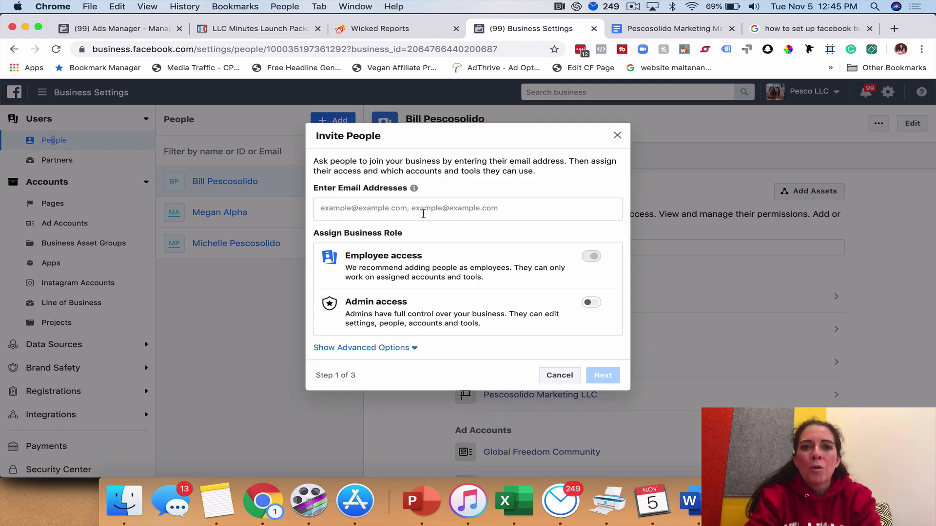
{"action": "left_click", "coordinate": [472, 206]}
{"action": "key", "text": "Return"}
Replace the invalid address entries with the invitee's complete e-mail address
{"action": "key", "text": "BackSpace"}
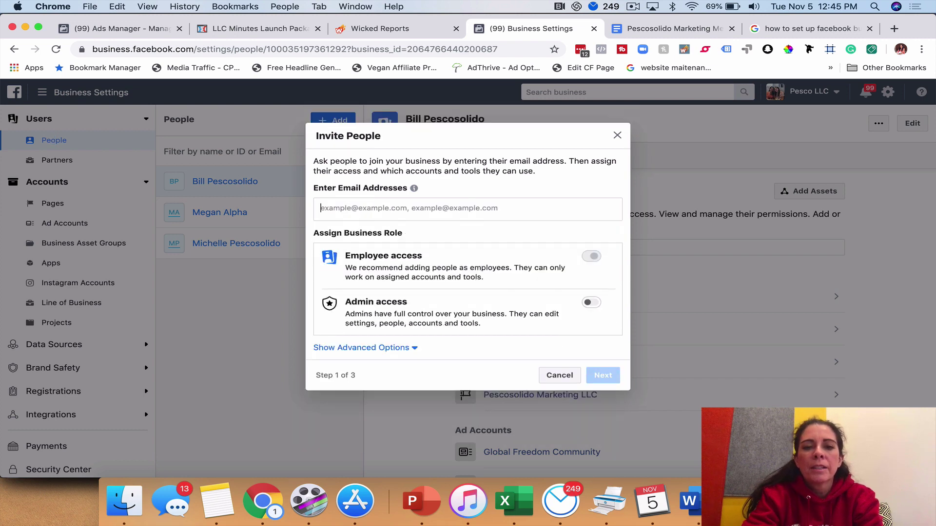
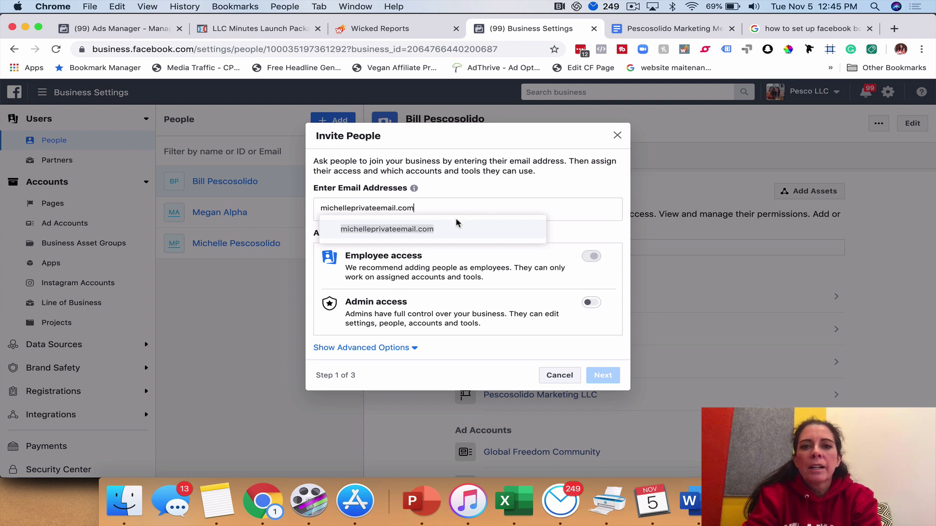
{"action": "left_click", "coordinate": [434, 229]}
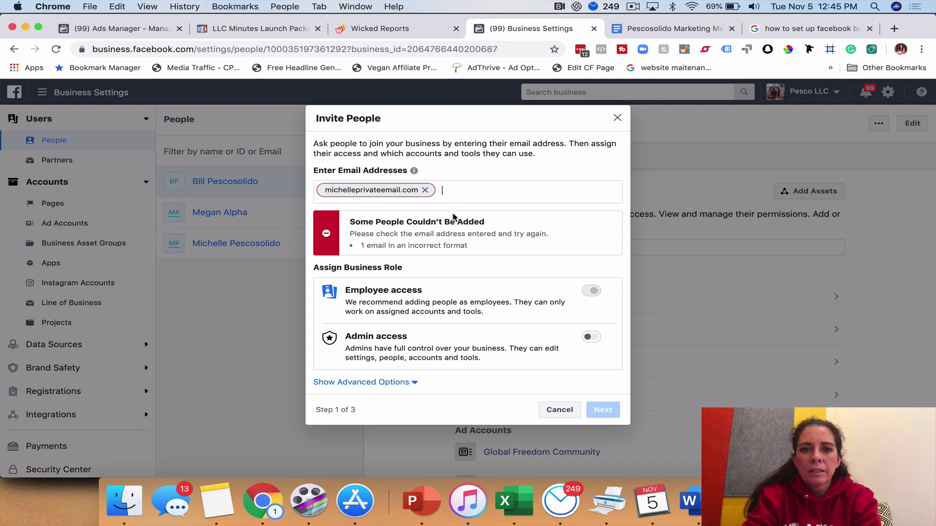
{"action": "left_click", "coordinate": [425, 190]}
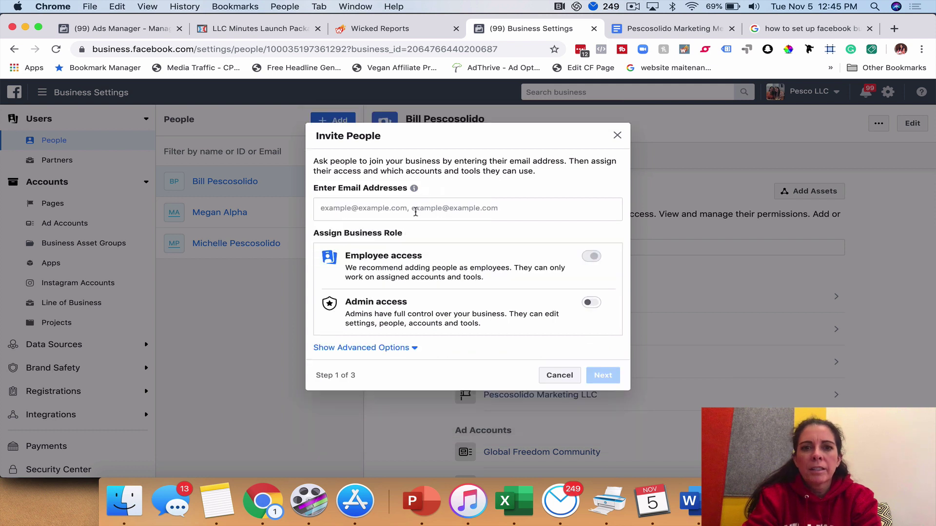
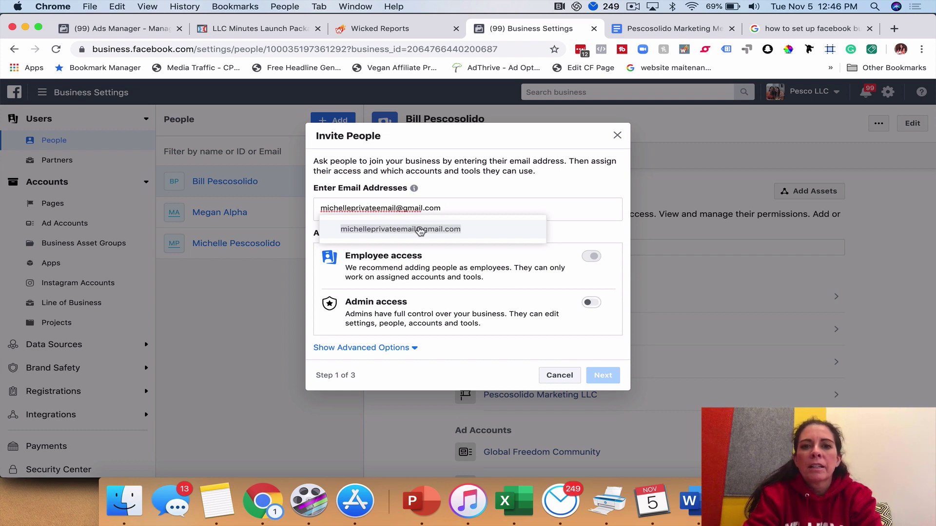
{"action": "left_click", "coordinate": [420, 229]}
Abandon the invitation at Assign Access without sending it, and go to Pages
{"action": "left_click", "coordinate": [602, 376]}
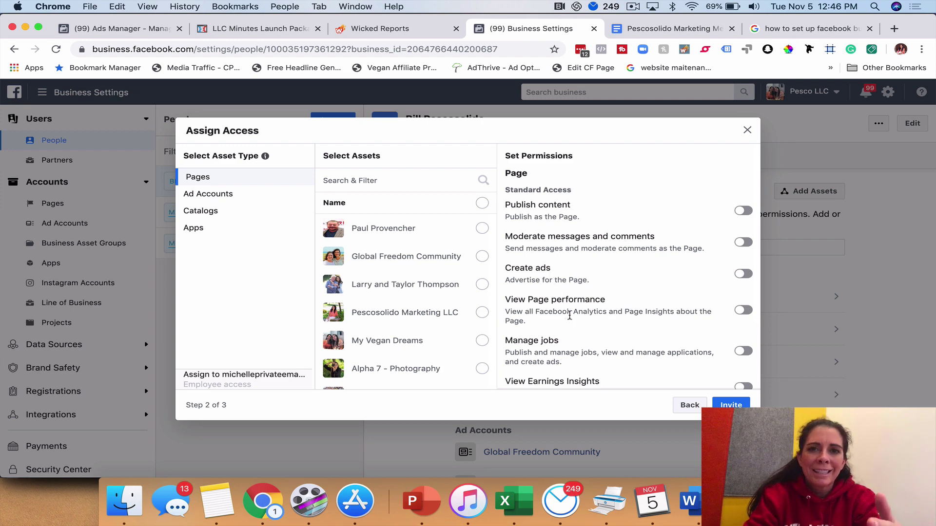
{"action": "left_click", "coordinate": [747, 130]}
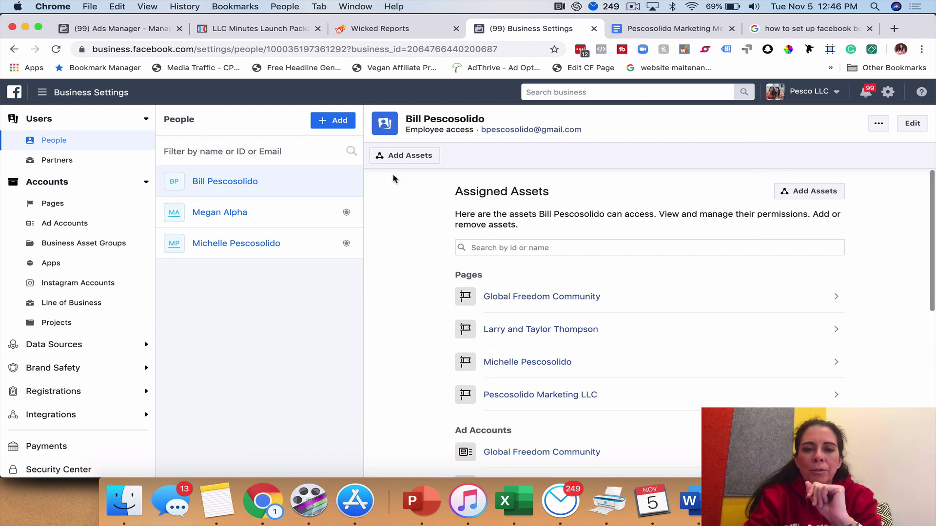
{"action": "left_click", "coordinate": [52, 207]}
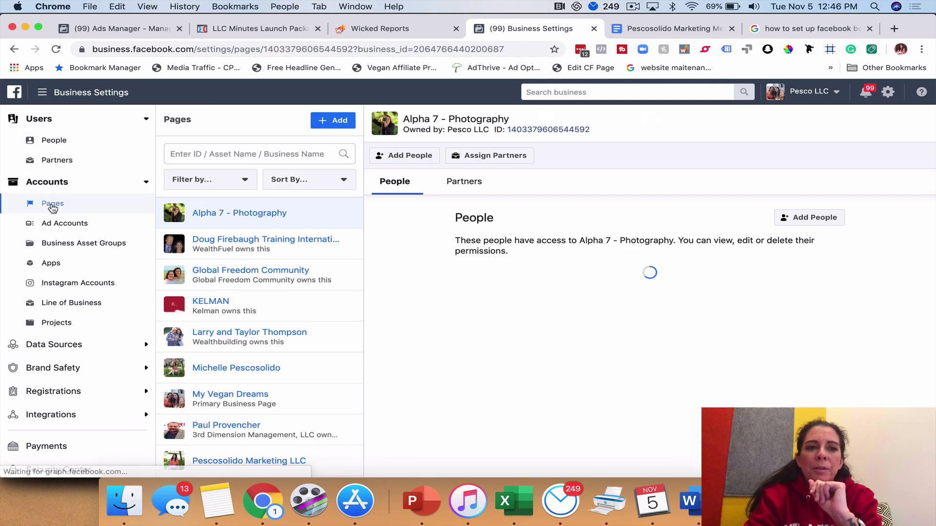
Scroll the Pages list and show the Add options for Pages
{"action": "scroll", "coordinate": [261, 331], "scroll_direction": "down", "scroll_amount": 3}
{"action": "scroll", "coordinate": [262, 332], "scroll_direction": "down", "scroll_amount": 3}
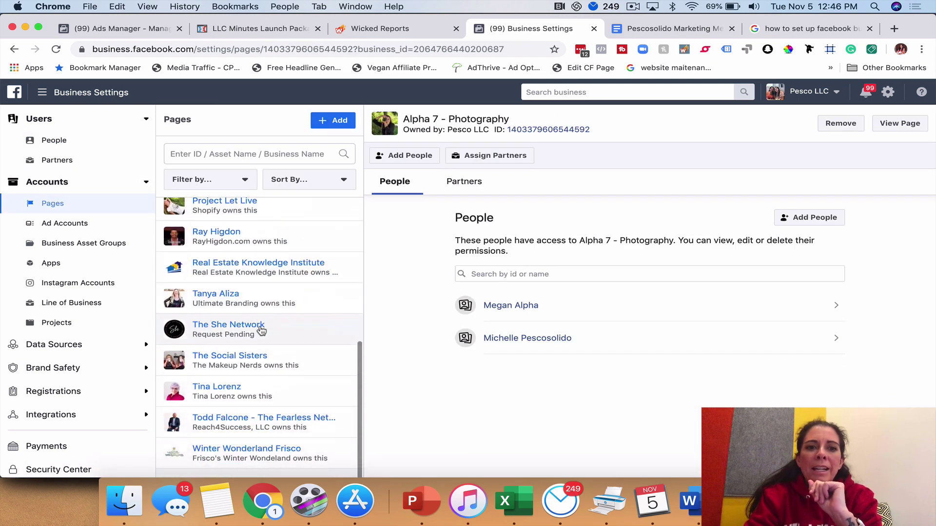
{"action": "scroll", "coordinate": [261, 331], "scroll_direction": "up", "scroll_amount": 6}
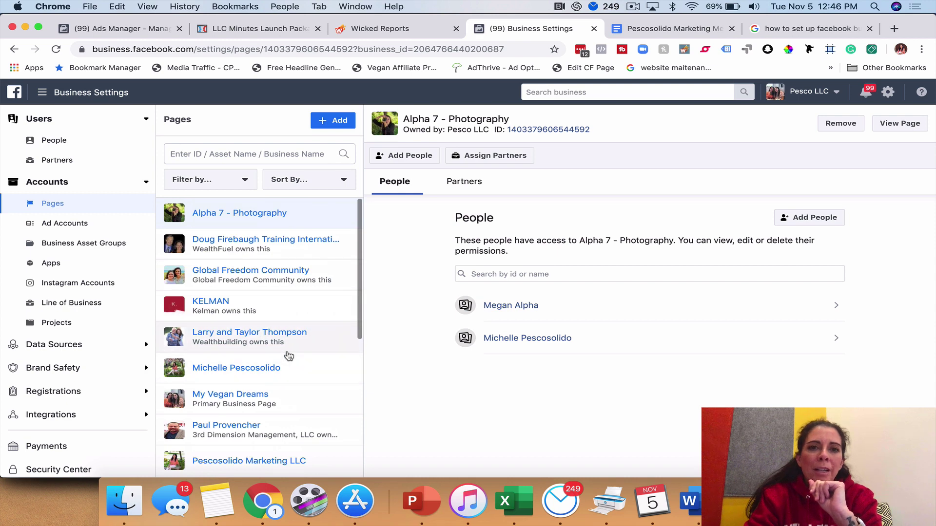
{"action": "left_click", "coordinate": [333, 122]}
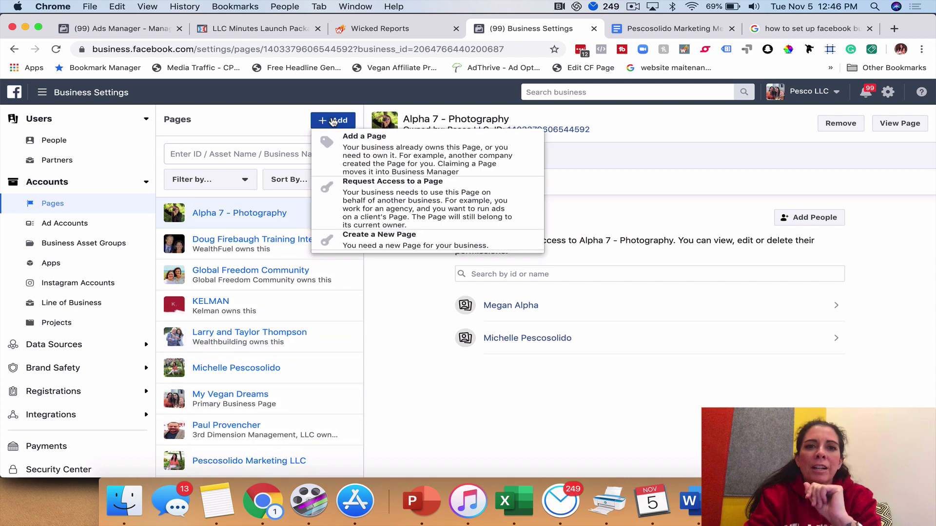
{"action": "left_click", "coordinate": [364, 146]}
{"action": "left_click", "coordinate": [383, 301]}
{"action": "type", "text": "my vegan Dreams"}
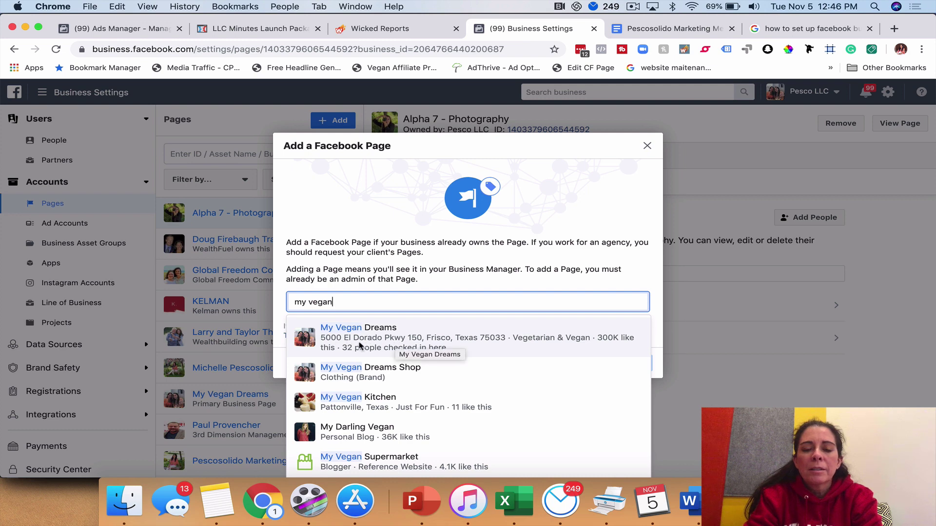
{"action": "left_click", "coordinate": [360, 346]}
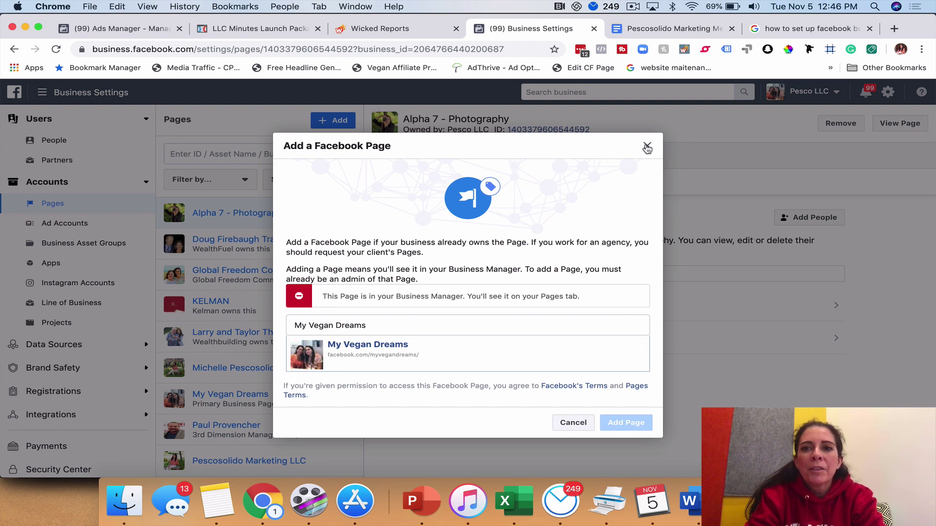
{"action": "left_click", "coordinate": [647, 145]}
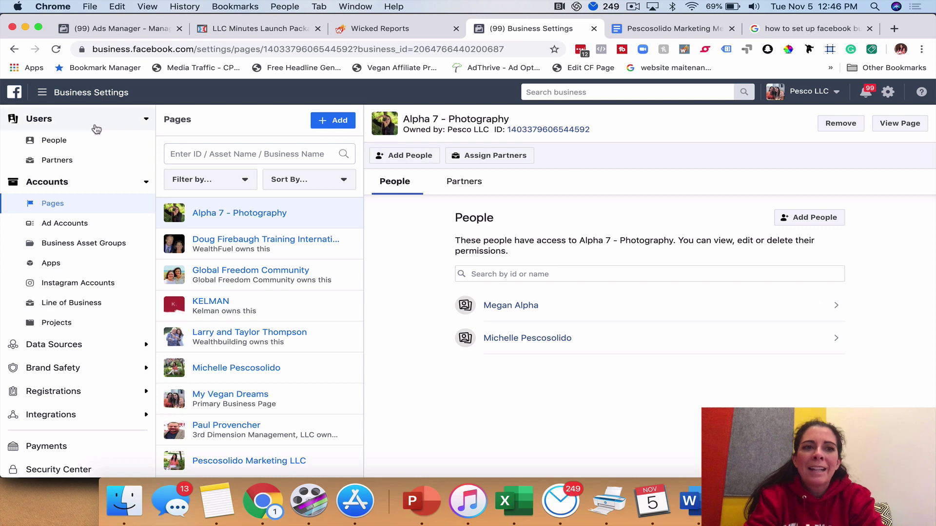
{"action": "left_click", "coordinate": [55, 141]}
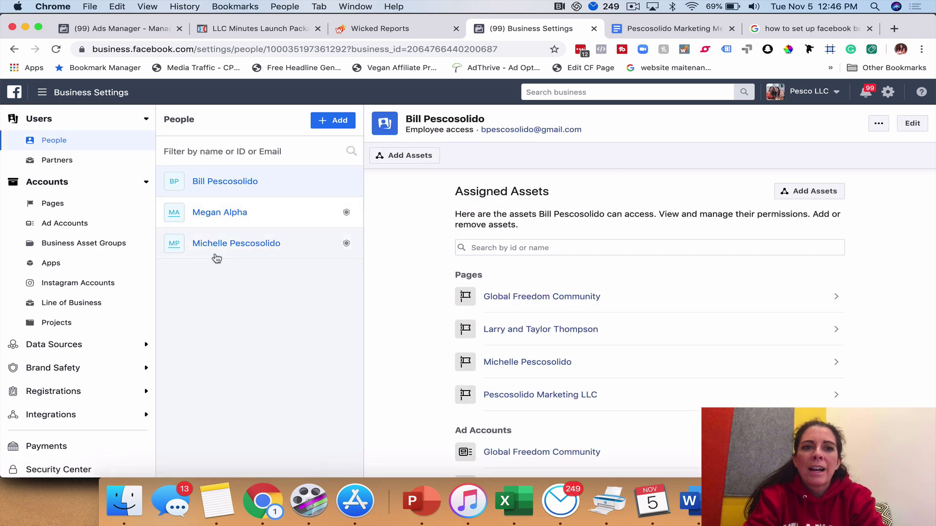
{"action": "left_click", "coordinate": [52, 205]}
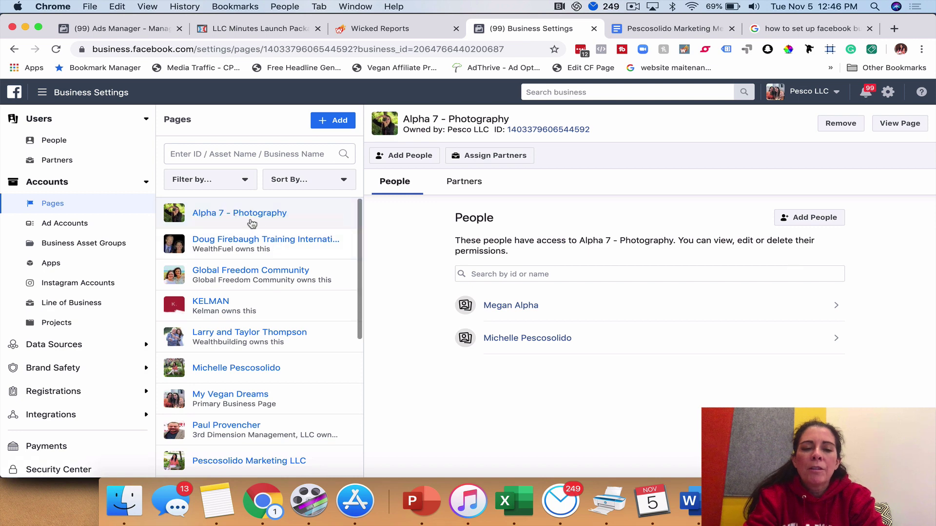
Give a third person Manage Page admin access to Alpha 7 - Photography
{"action": "left_click", "coordinate": [815, 217]}
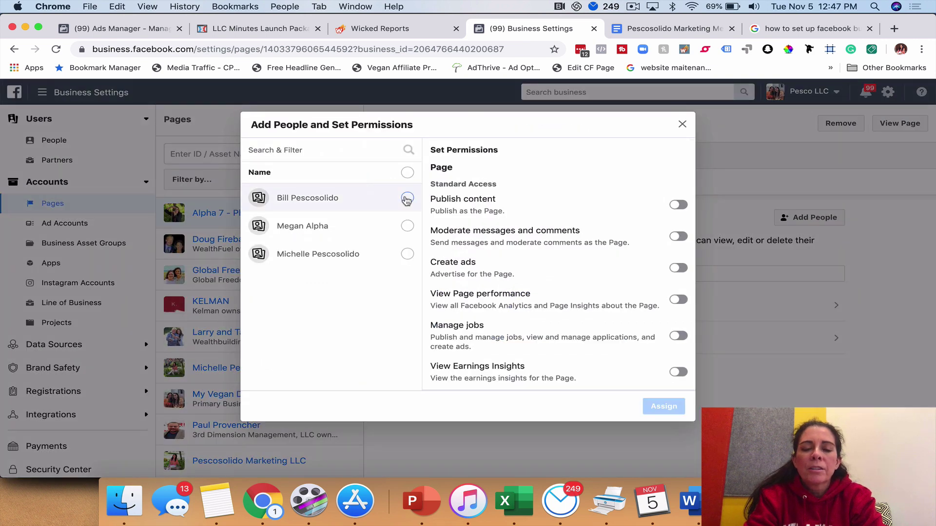
{"action": "left_click", "coordinate": [408, 198]}
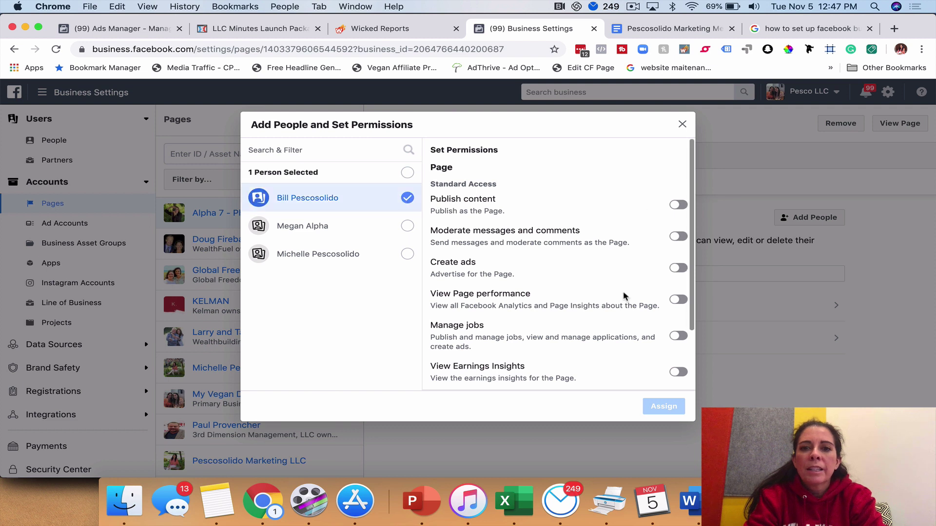
{"action": "scroll", "coordinate": [623, 295], "scroll_direction": "down", "scroll_amount": 3}
{"action": "left_click", "coordinate": [678, 354]}
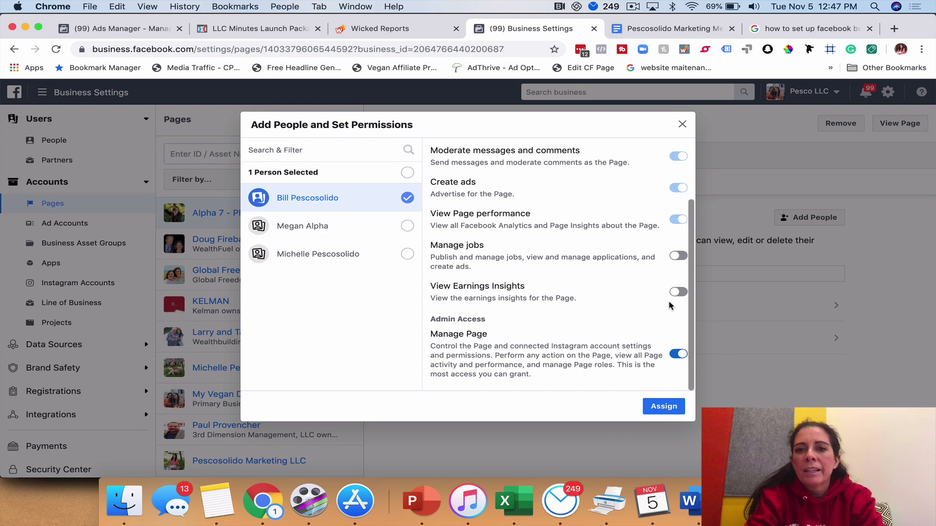
{"action": "scroll", "coordinate": [653, 255], "scroll_direction": "up", "scroll_amount": 1}
{"action": "scroll", "coordinate": [653, 254], "scroll_direction": "up", "scroll_amount": 5}
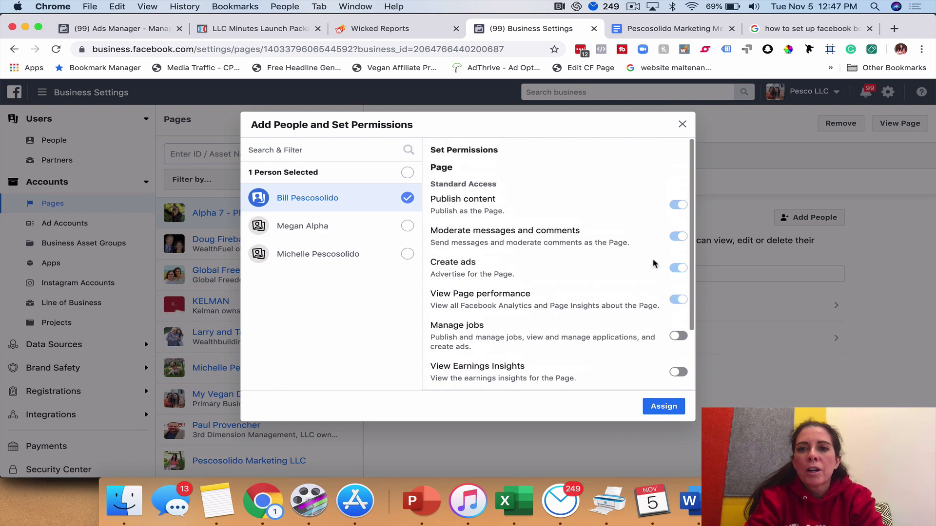
{"action": "scroll", "coordinate": [654, 263], "scroll_direction": "down", "scroll_amount": 5}
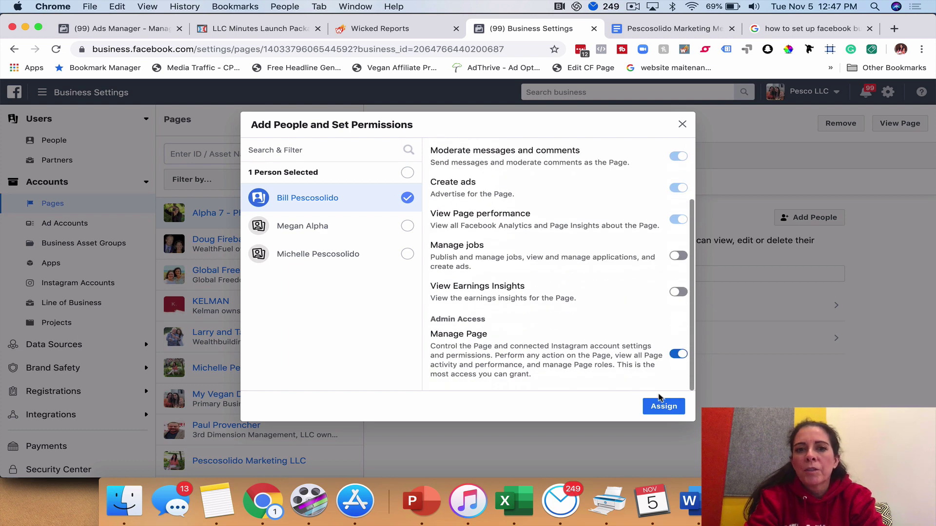
{"action": "left_click", "coordinate": [663, 406]}
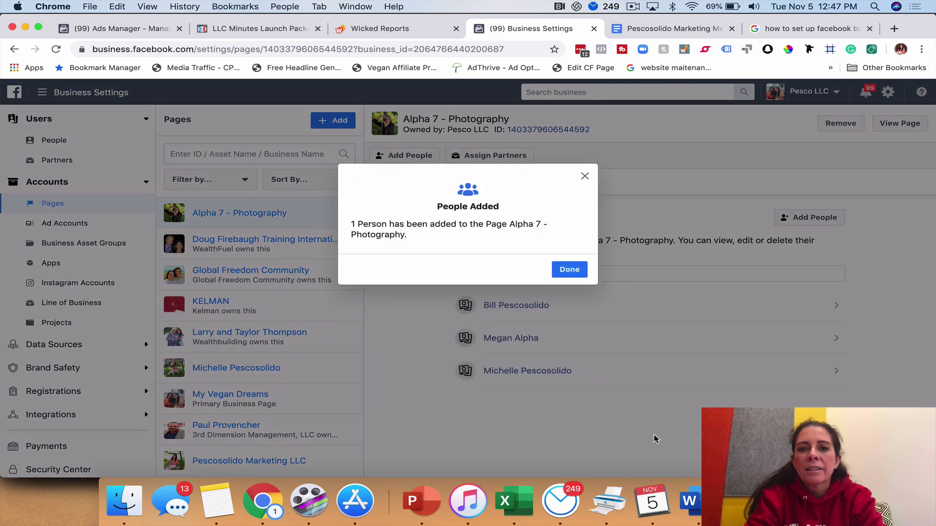
{"action": "left_click", "coordinate": [569, 270]}
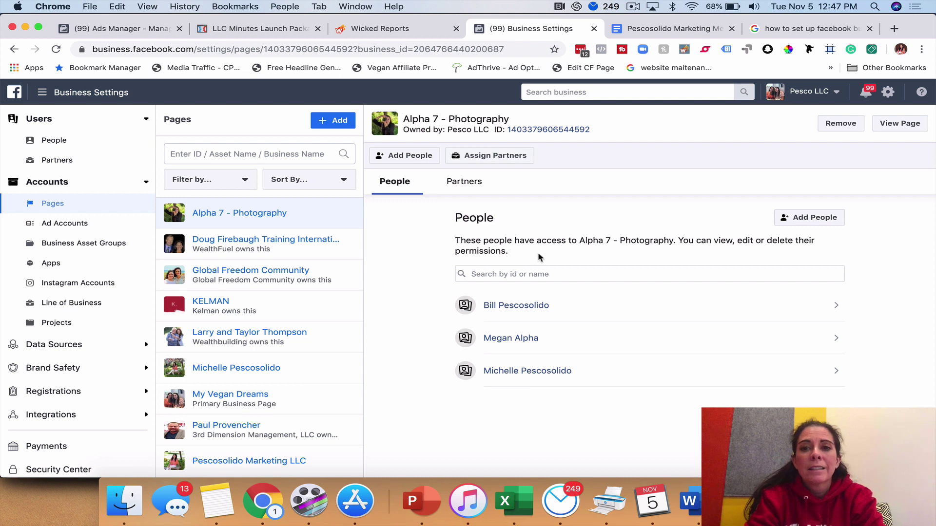
Remove the newly added person from Alpha 7 - Photography, then go to Ad Accounts
{"action": "left_click", "coordinate": [819, 306]}
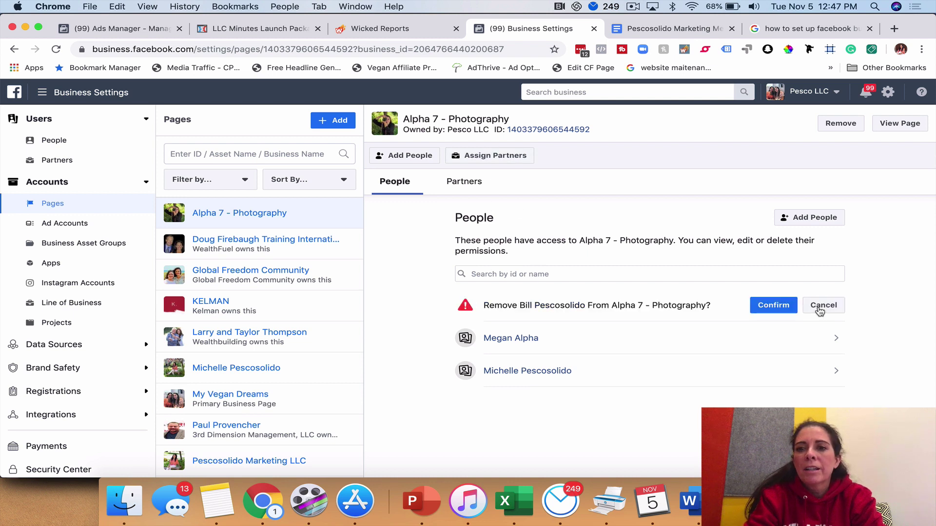
{"action": "left_click", "coordinate": [775, 306]}
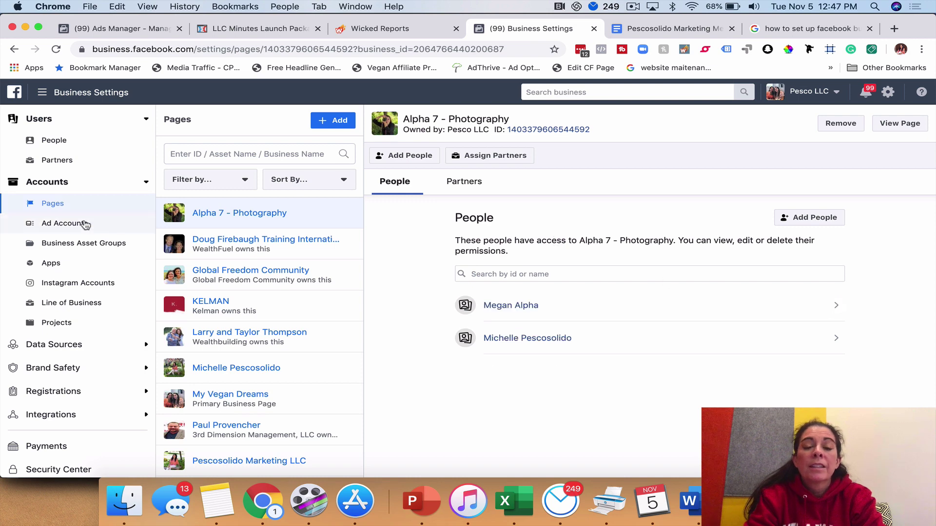
{"action": "left_click", "coordinate": [63, 228]}
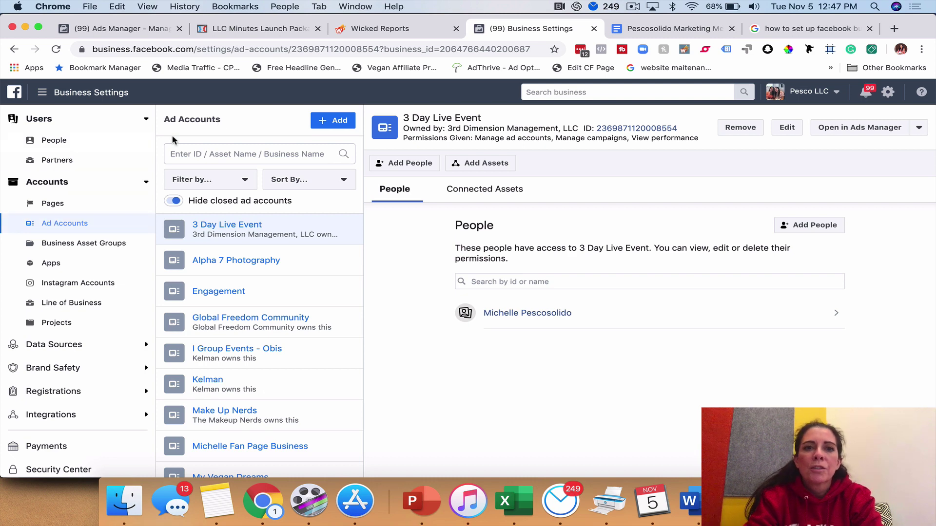
Open and cancel Add an Ad Account, then view Alpha 7 Photography's details
{"action": "left_click", "coordinate": [332, 122]}
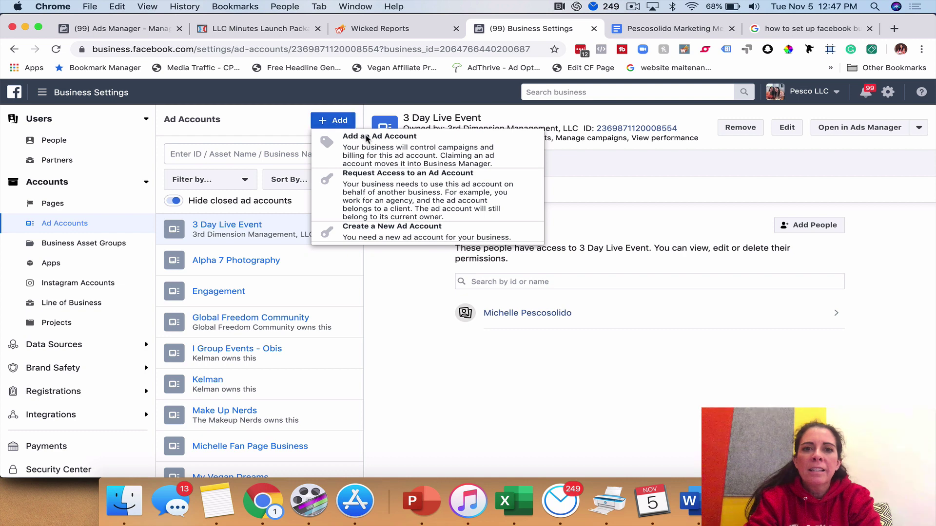
{"action": "left_click", "coordinate": [371, 148]}
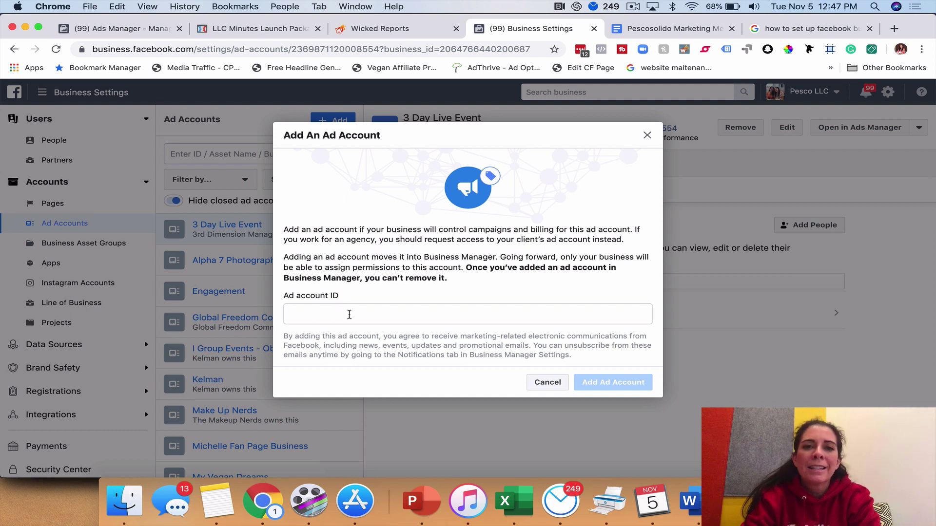
{"action": "left_click", "coordinate": [647, 135]}
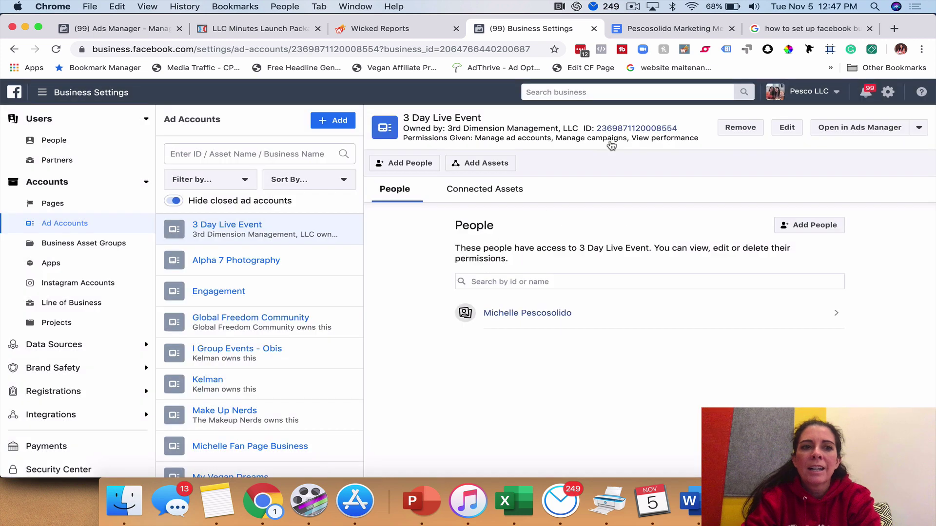
{"action": "left_click", "coordinate": [245, 264]}
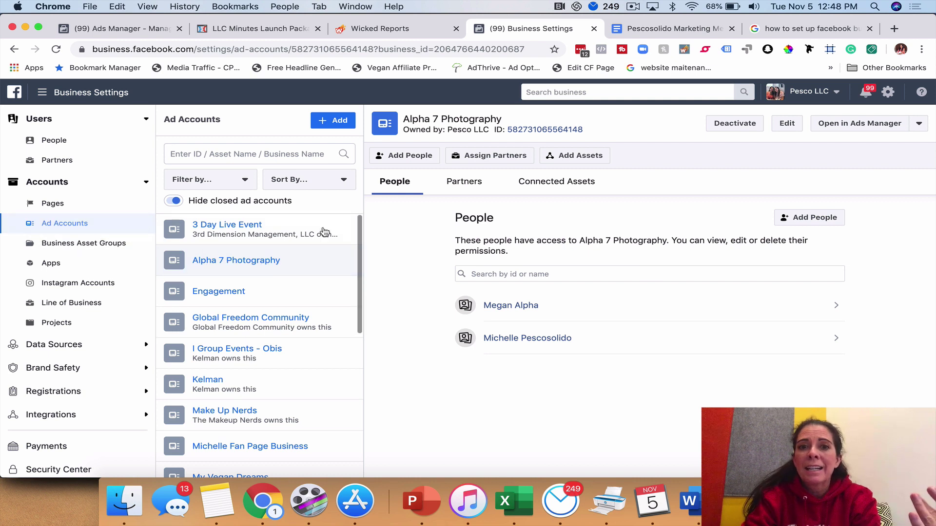
Copy the Alpha 7 Photography ad account ID and show the ad account Add options
{"action": "left_click_drag", "start_coordinate": [589, 136], "coordinate": [509, 135]}
{"action": "key", "text": "super+c"}
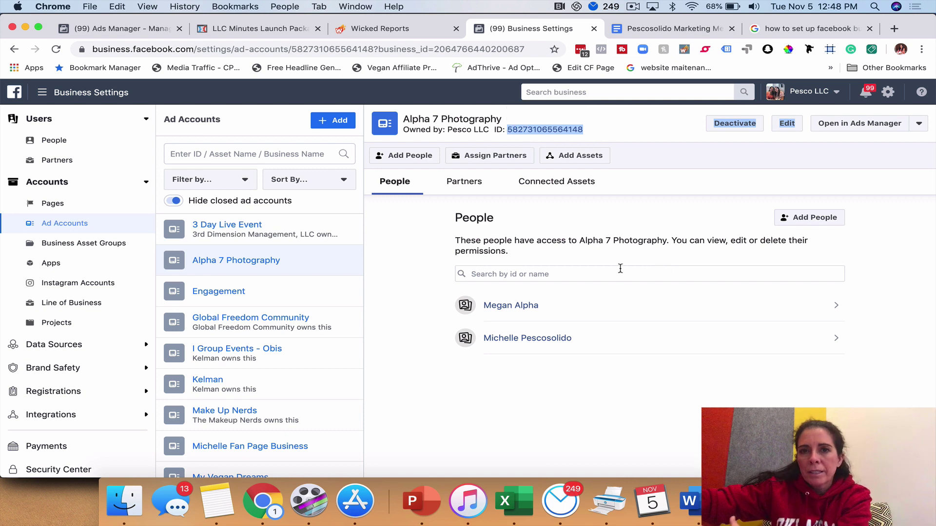
{"action": "left_click", "coordinate": [337, 120]}
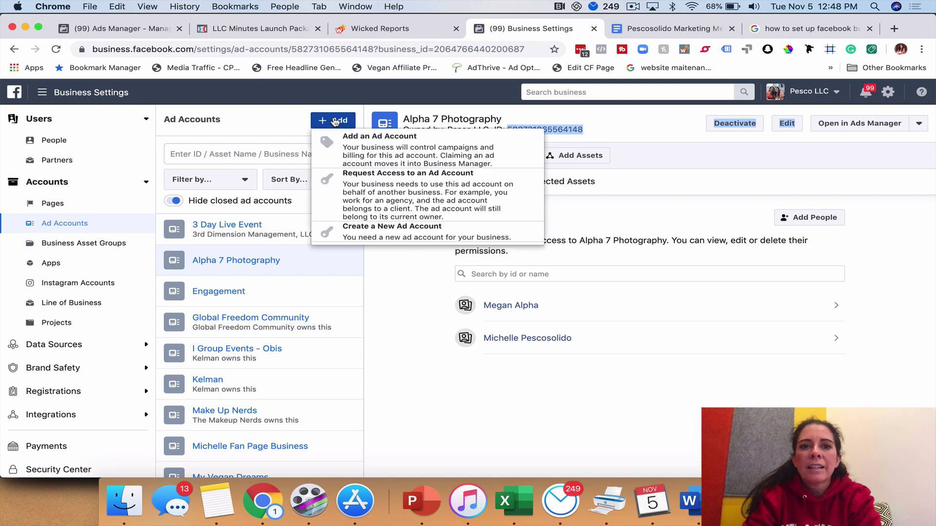
{"action": "left_click", "coordinate": [429, 141]}
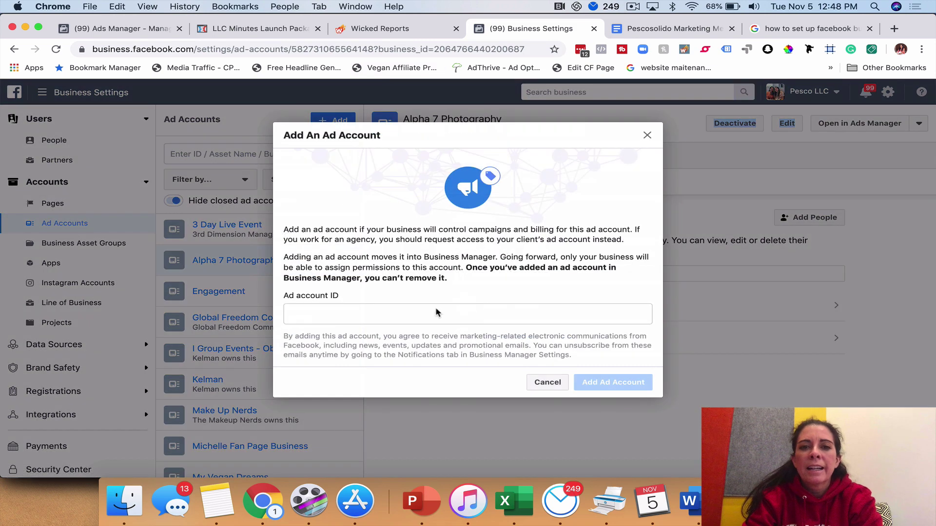
{"action": "left_click", "coordinate": [422, 313]}
{"action": "key", "text": "super+v"}
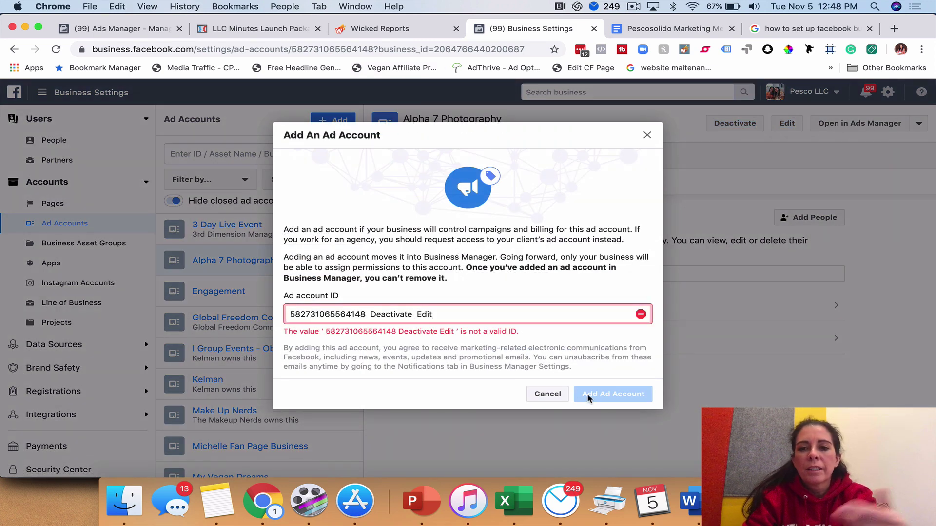
{"action": "key", "text": "BackSpace"}
{"action": "key", "text": "BackSpace"}
{"action": "key", "text": "BackSpace"}
{"action": "key", "text": "BackSpace"}
{"action": "key", "text": "BackSpace"}
{"action": "key", "text": "BackSpace"}
{"action": "key", "text": "BackSpace"}
{"action": "key", "text": "BackSpace"}
{"action": "key", "text": "BackSpace"}
{"action": "key", "text": "BackSpace"}
{"action": "key", "text": "BackSpace"}
{"action": "key", "text": "BackSpace"}
{"action": "key", "text": "BackSpace"}
{"action": "key", "text": "BackSpace"}
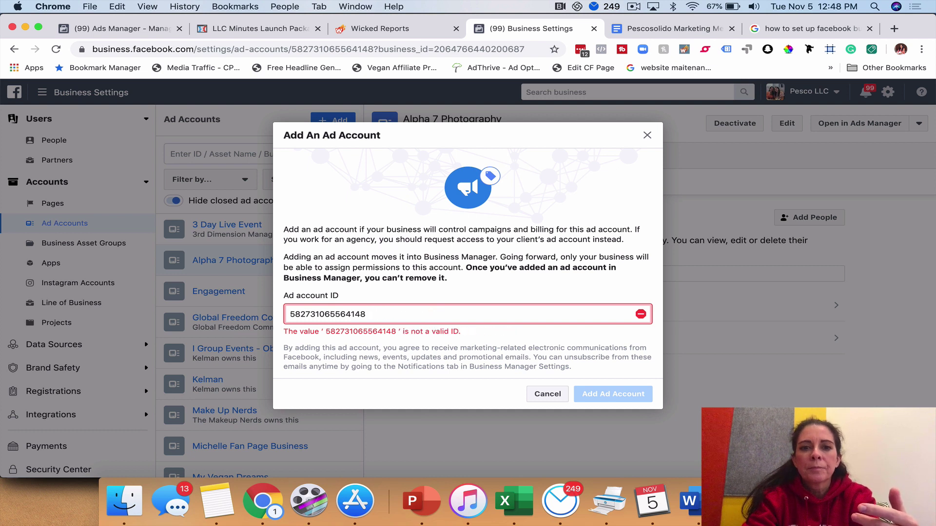
{"action": "left_click", "coordinate": [647, 135]}
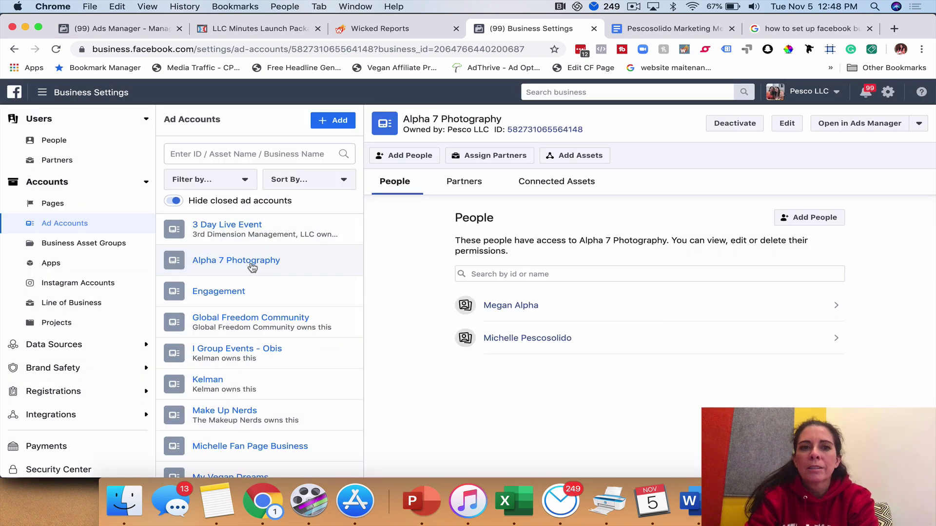
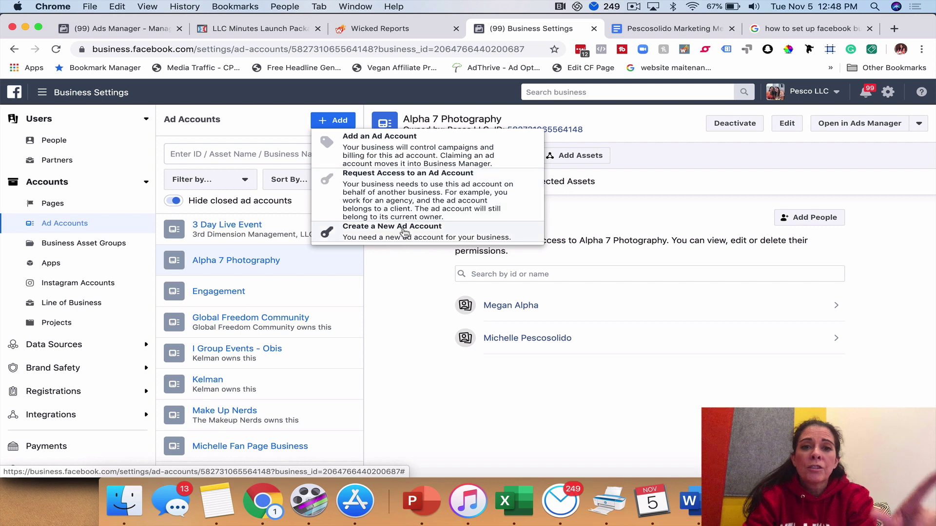
Create a new ad account named 'Alpha 7 Photography Ad Account' for Pesco LLC's own business
{"action": "left_click", "coordinate": [404, 238]}
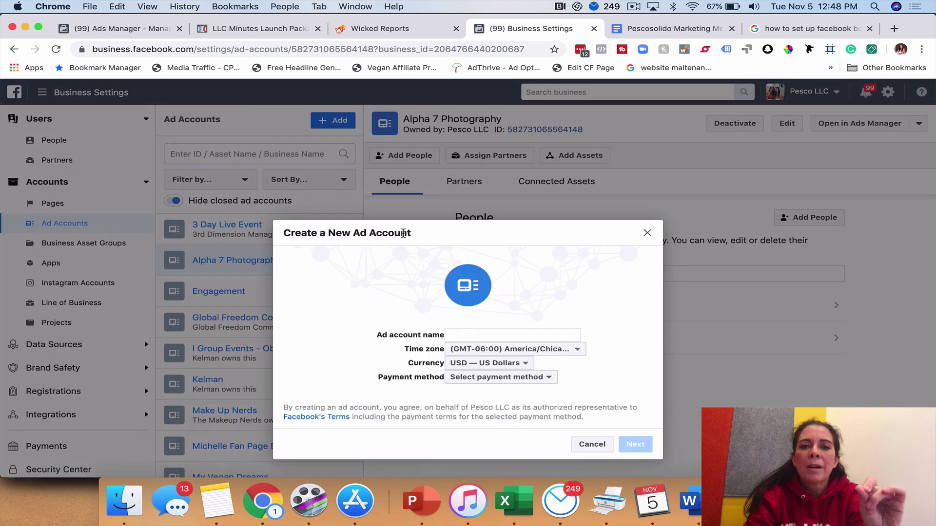
{"action": "left_click", "coordinate": [469, 335]}
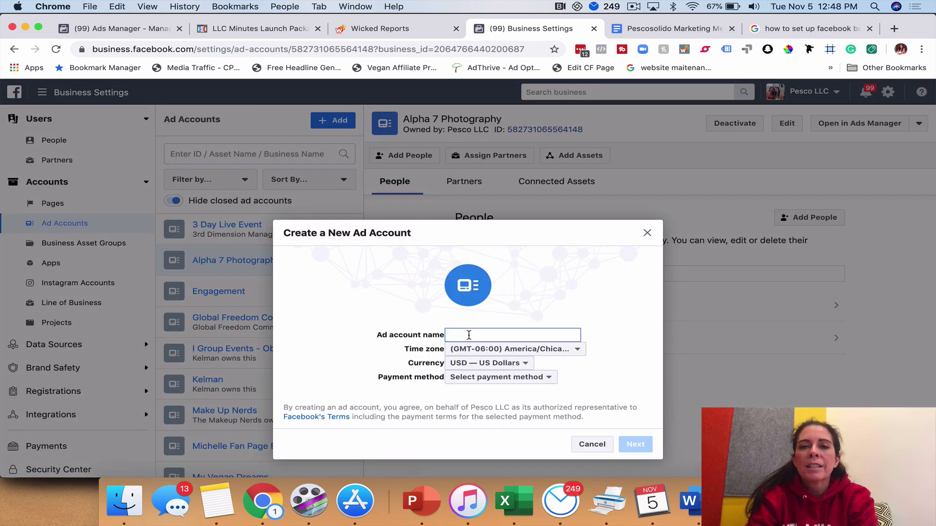
{"action": "type", "text": "Alpha 7 Photography Ad Account"}
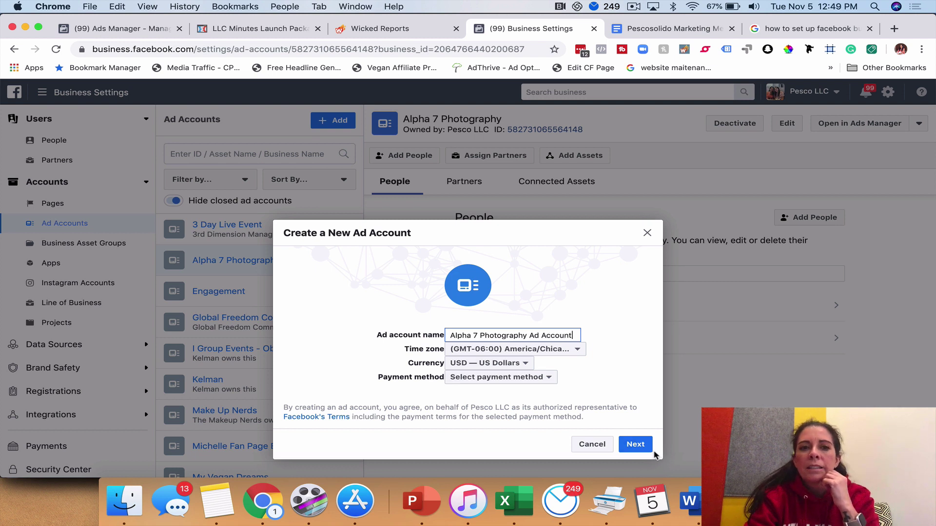
{"action": "left_click", "coordinate": [638, 445]}
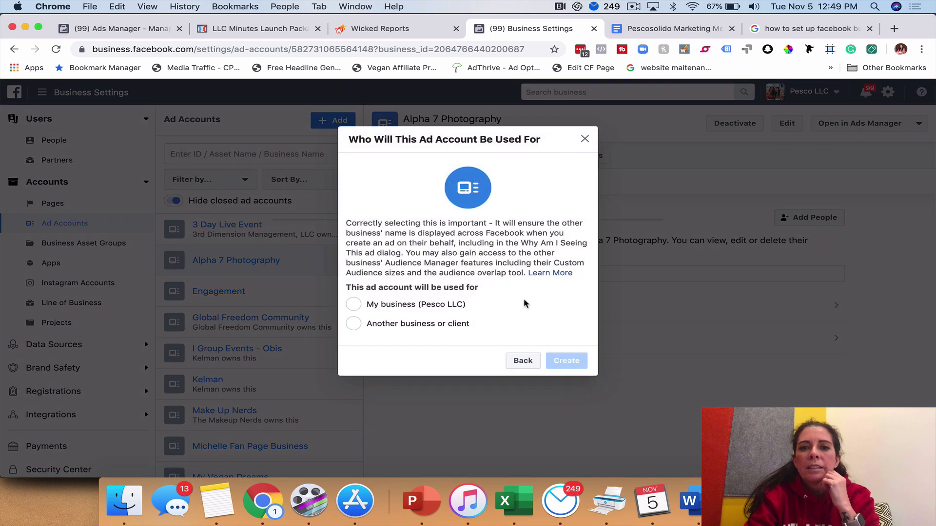
{"action": "left_click", "coordinate": [353, 305]}
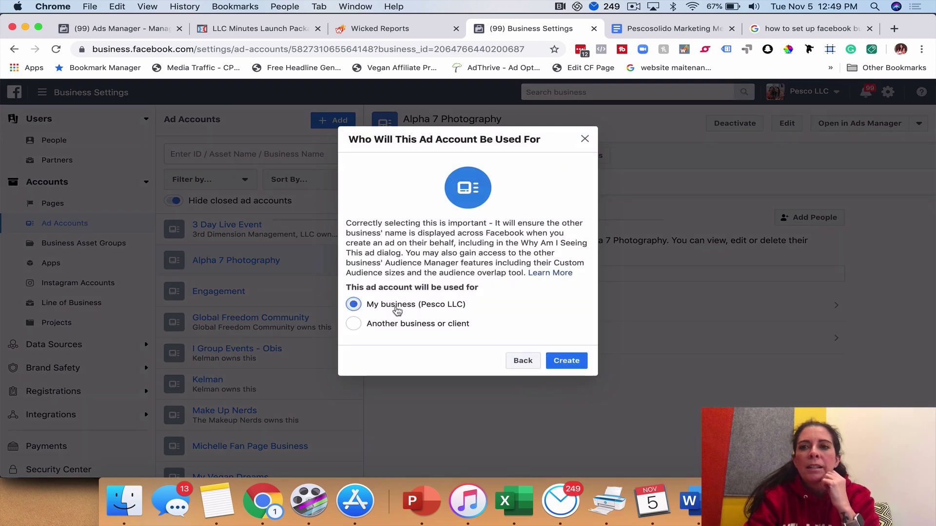
{"action": "left_click", "coordinate": [568, 361]}
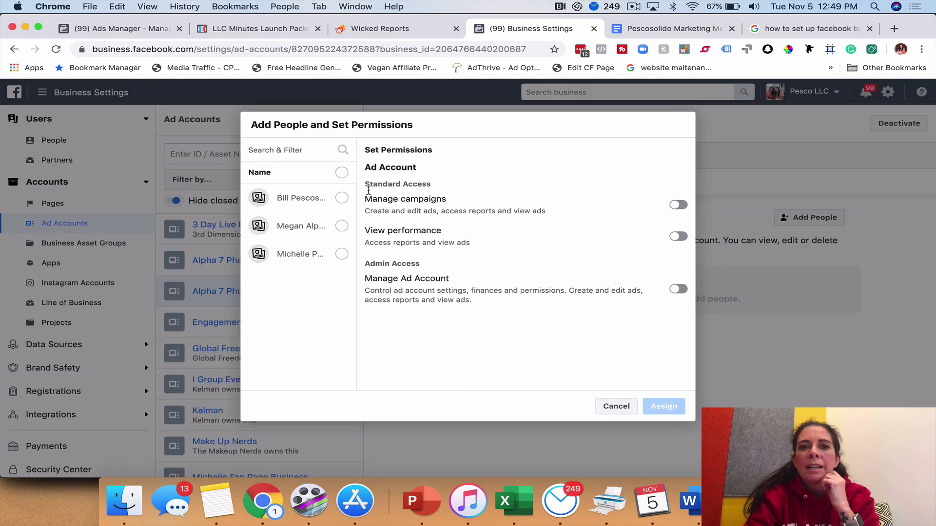
Give one team member Manage Ad Account admin permission on Alpha 7 Photography Ad Account
{"action": "left_click", "coordinate": [341, 254]}
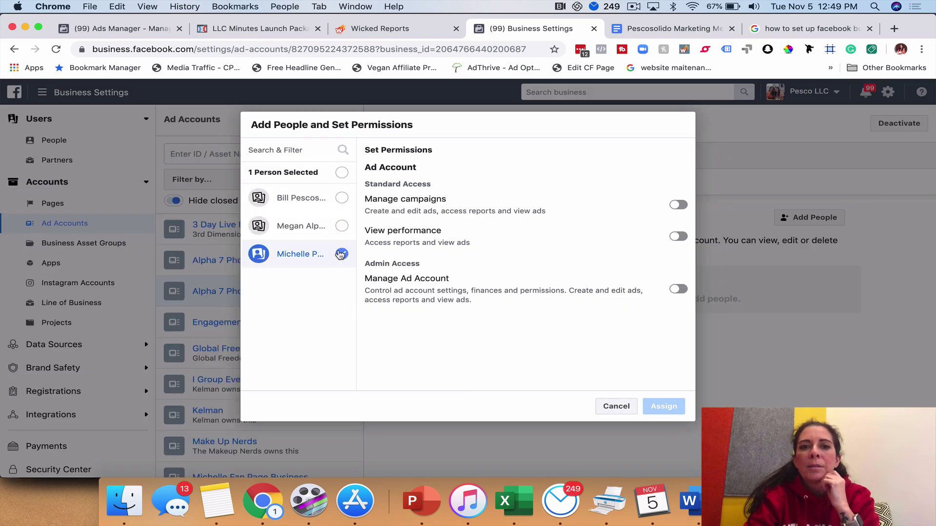
{"action": "left_click", "coordinate": [679, 290]}
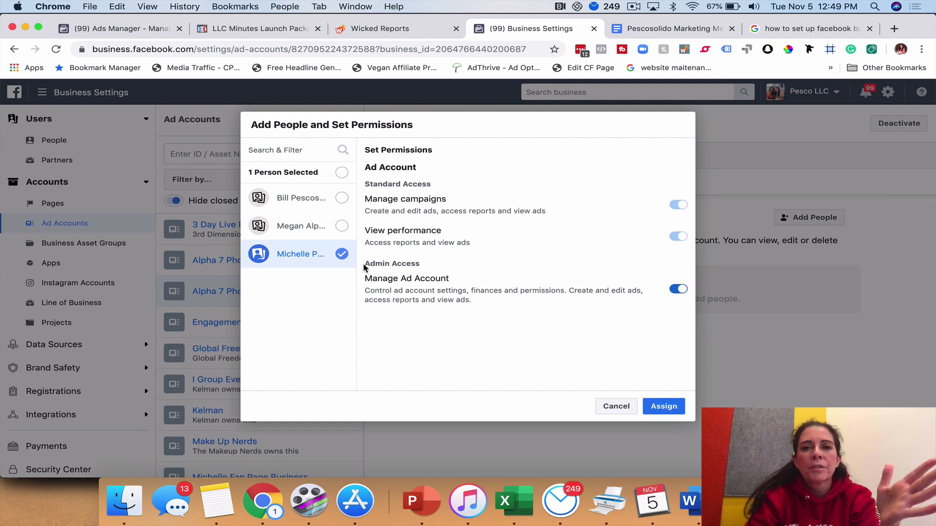
{"action": "left_click", "coordinate": [670, 408]}
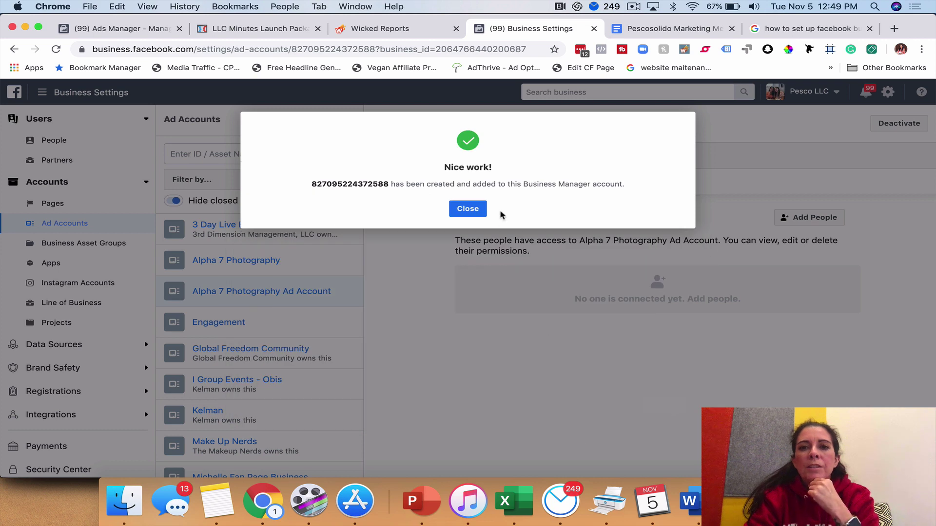
{"action": "left_click", "coordinate": [468, 209]}
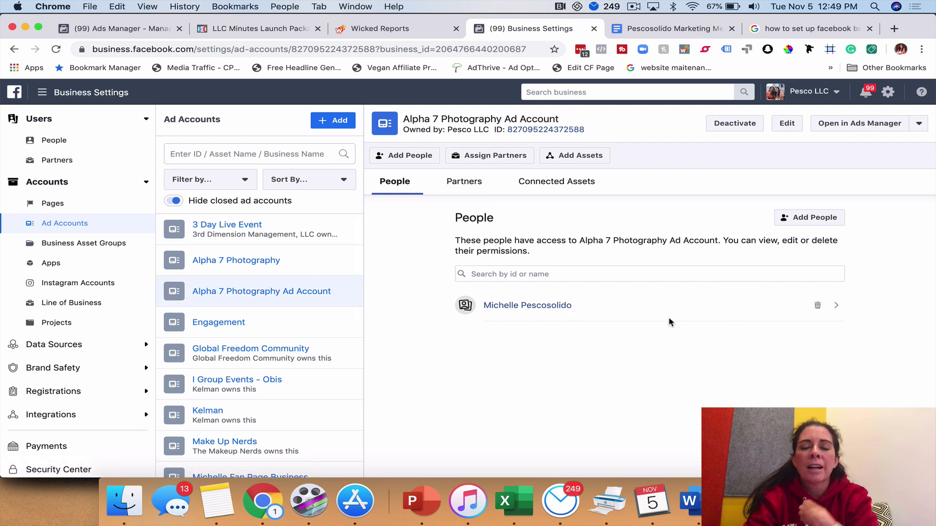
{"action": "left_click", "coordinate": [844, 126]}
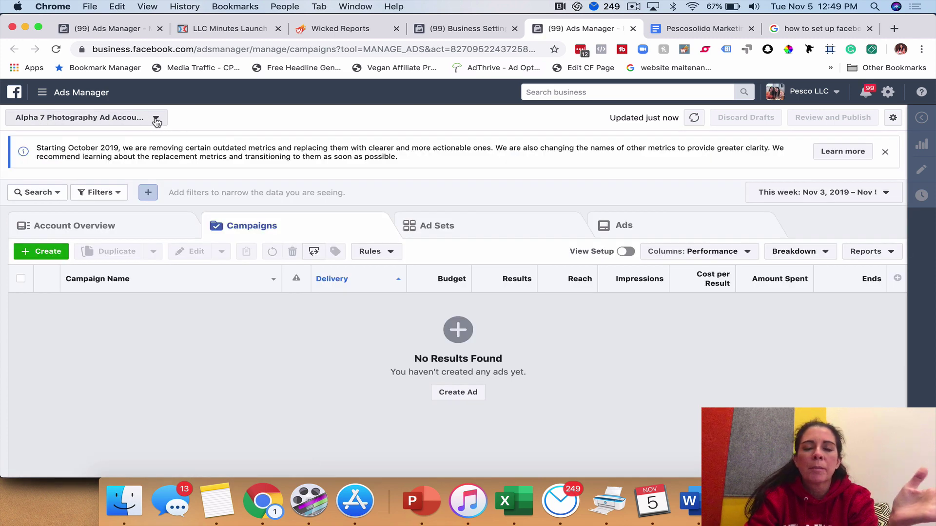
{"action": "left_click", "coordinate": [156, 120]}
{"action": "scroll", "coordinate": [136, 346], "scroll_direction": "down", "scroll_amount": 5}
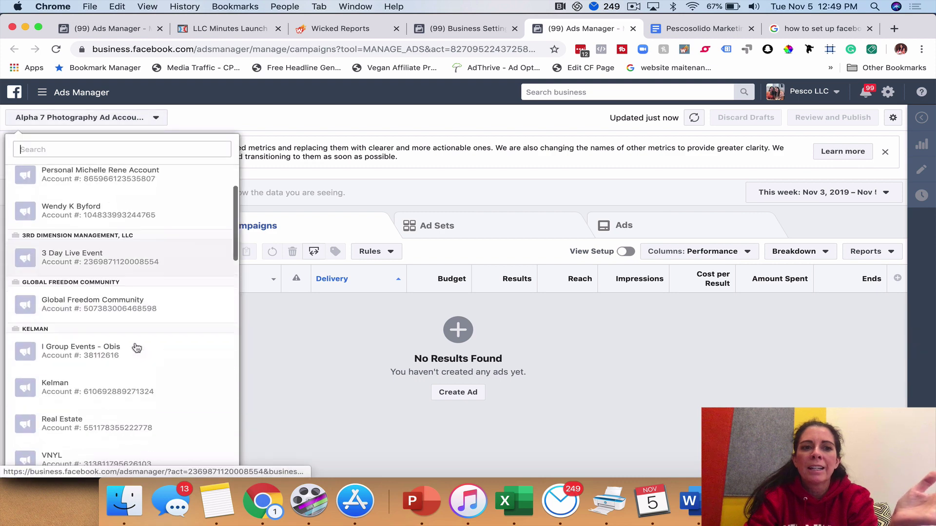
{"action": "scroll", "coordinate": [136, 347], "scroll_direction": "down", "scroll_amount": 15}
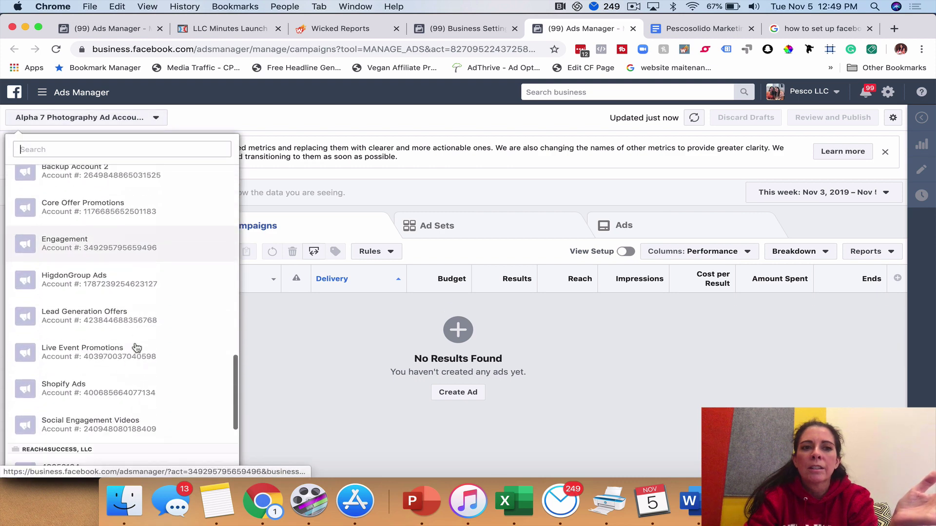
{"action": "scroll", "coordinate": [136, 348], "scroll_direction": "down", "scroll_amount": 6}
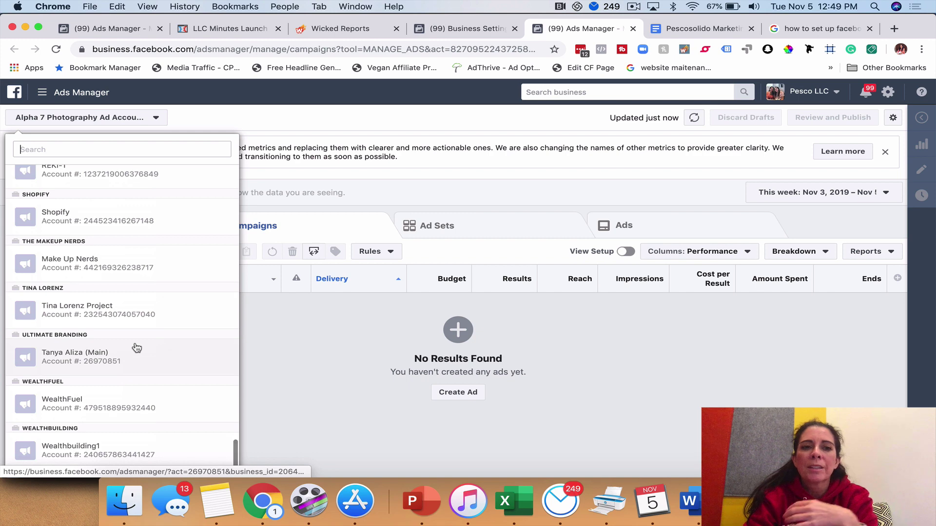
{"action": "scroll", "coordinate": [115, 234], "scroll_direction": "up", "scroll_amount": 3}
{"action": "scroll", "coordinate": [115, 230], "scroll_direction": "up", "scroll_amount": 5}
{"action": "left_click", "coordinate": [465, 28]}
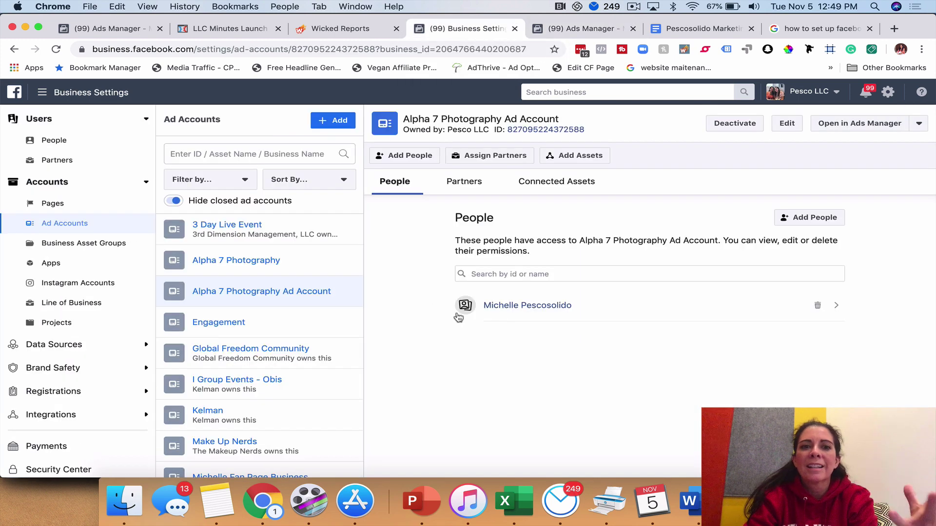
Review the Alpha 7 Photography, Engagement and Kelman ad accounts in the Ad Accounts list
{"action": "left_click", "coordinate": [228, 266]}
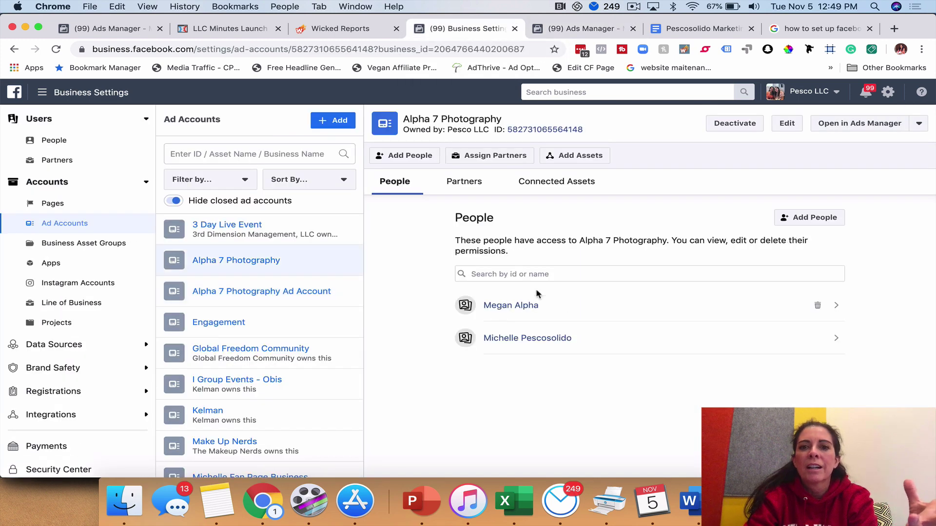
{"action": "left_click", "coordinate": [218, 324]}
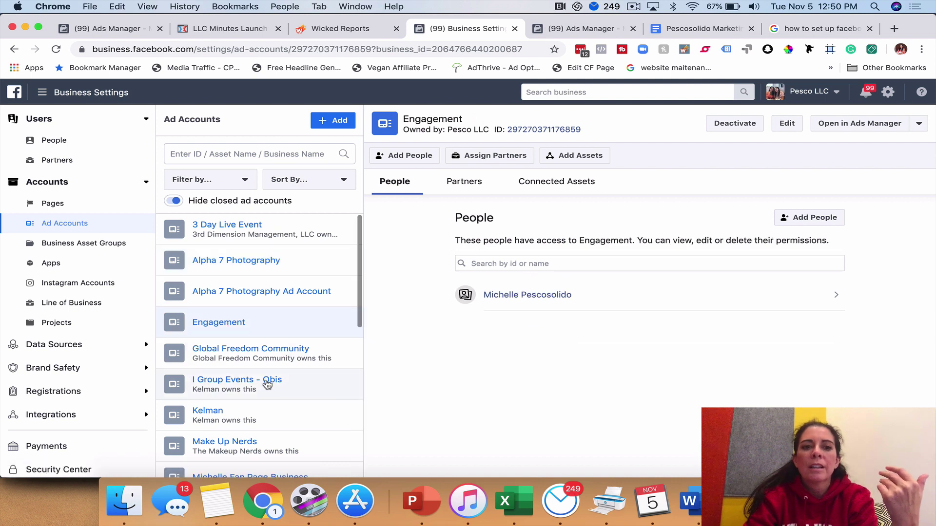
{"action": "left_click", "coordinate": [261, 417]}
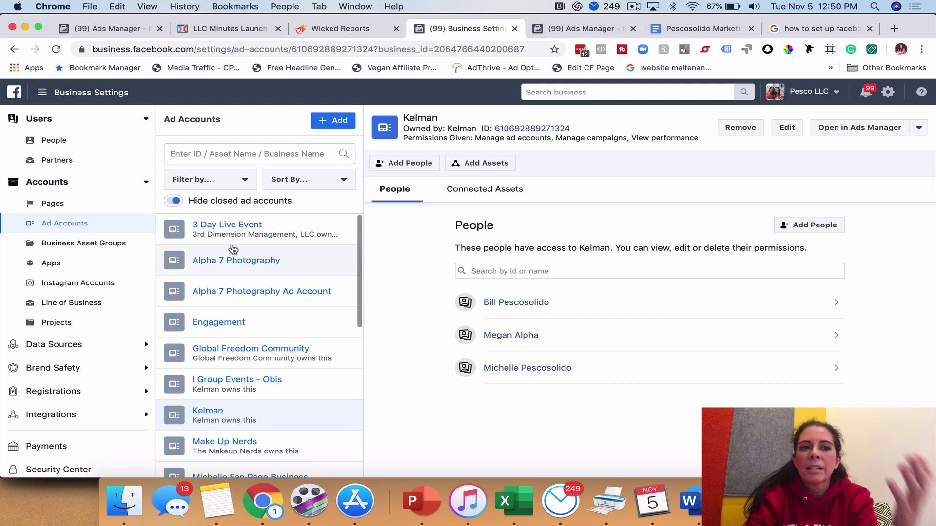
Open Request Access to an Ad Account from the Add menu and close it without sending
{"action": "left_click", "coordinate": [334, 122]}
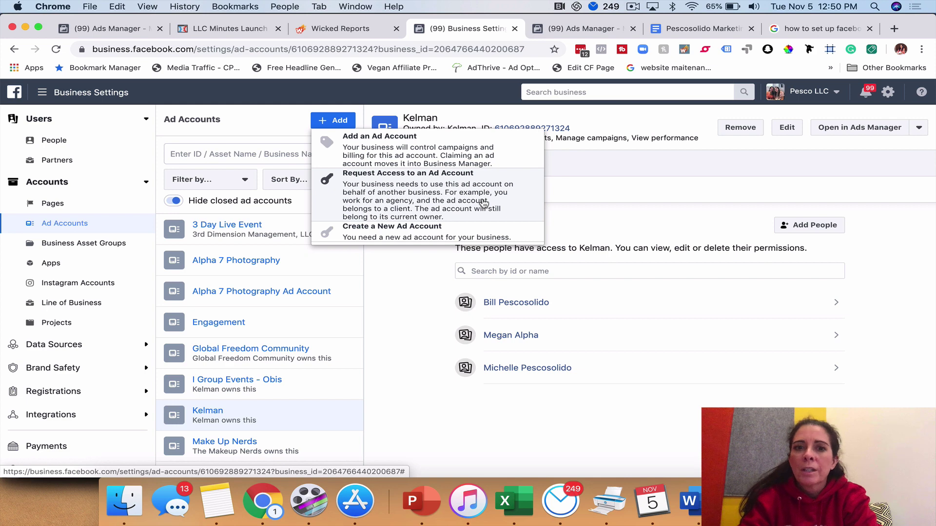
{"action": "left_click", "coordinate": [433, 190]}
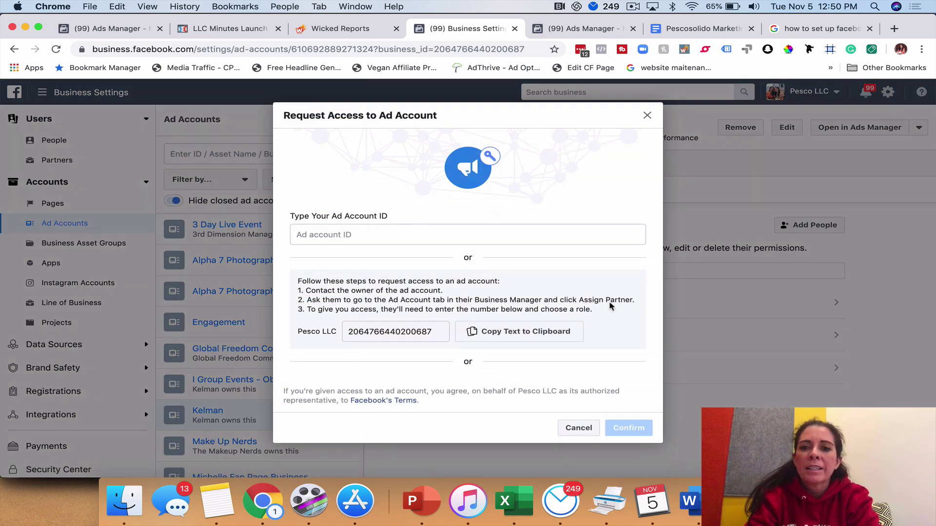
{"action": "left_click", "coordinate": [646, 117]}
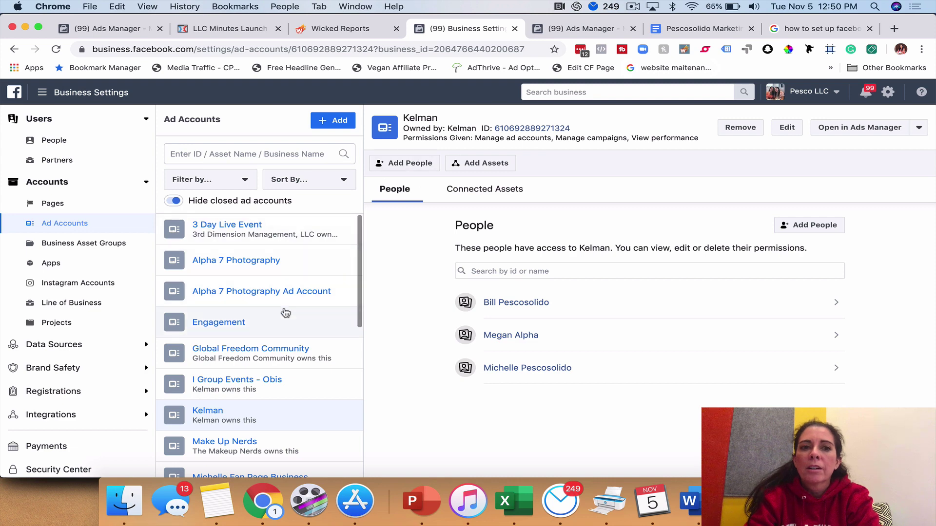
Go to Instagram Accounts and cancel the Add Instagram account login
{"action": "left_click", "coordinate": [72, 286]}
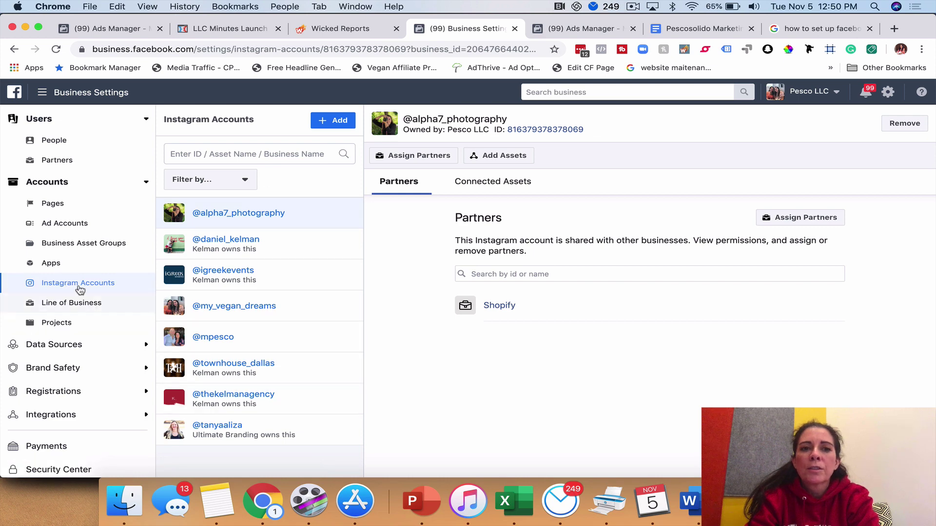
{"action": "left_click", "coordinate": [336, 120]}
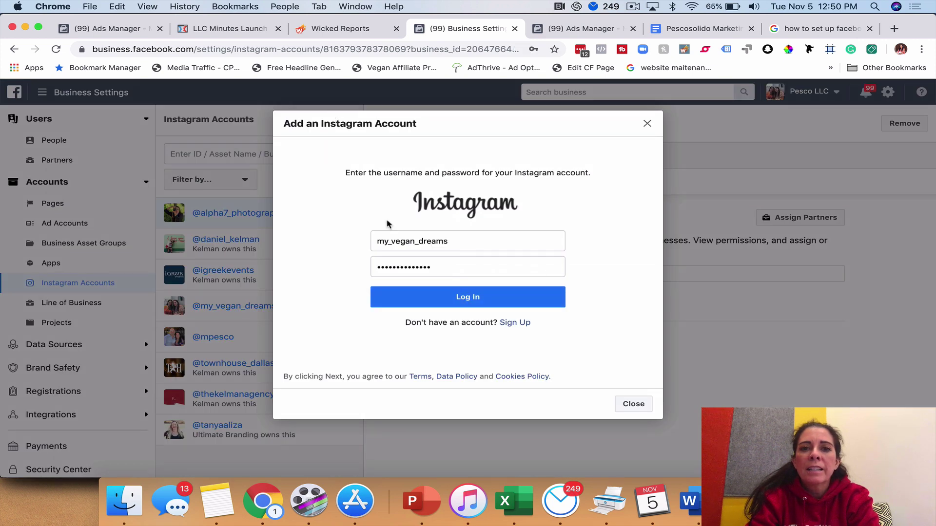
{"action": "left_click", "coordinate": [647, 124]}
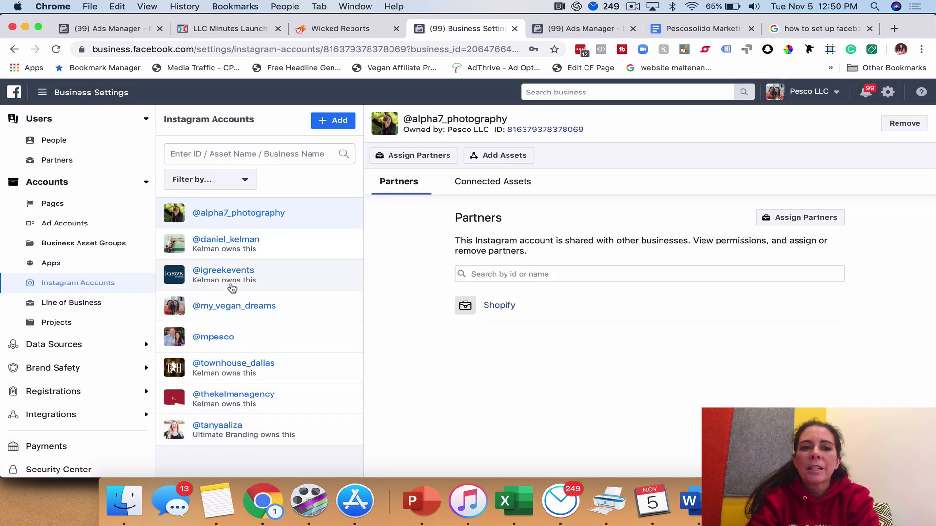
{"action": "left_click", "coordinate": [239, 344]}
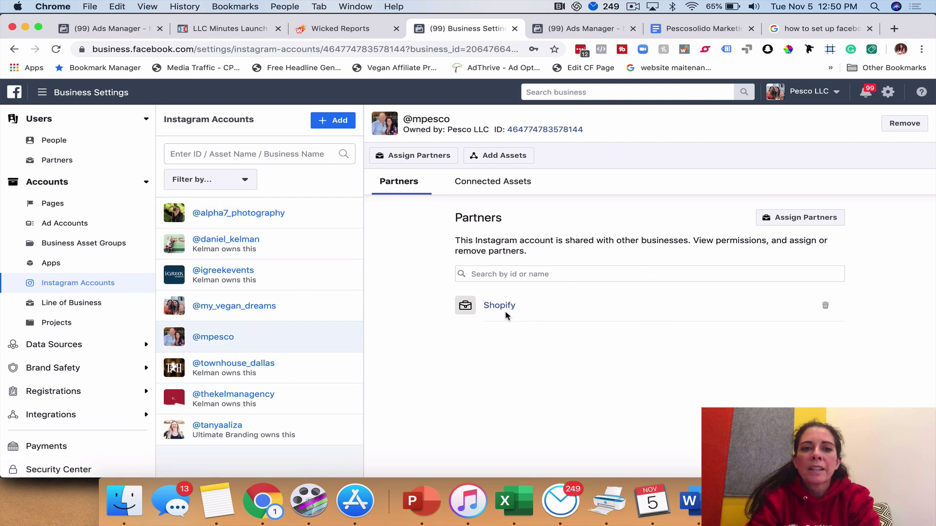
{"action": "left_click", "coordinate": [273, 276]}
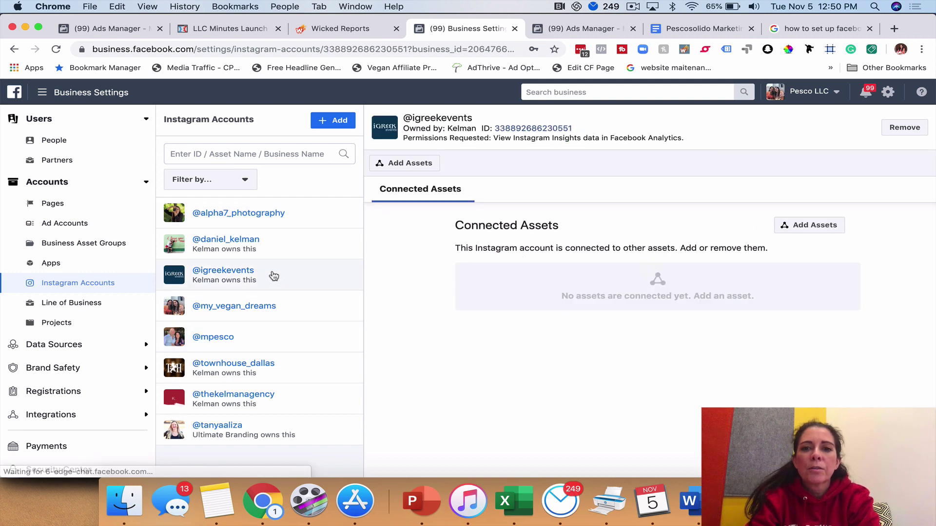
{"action": "left_click", "coordinate": [258, 259]}
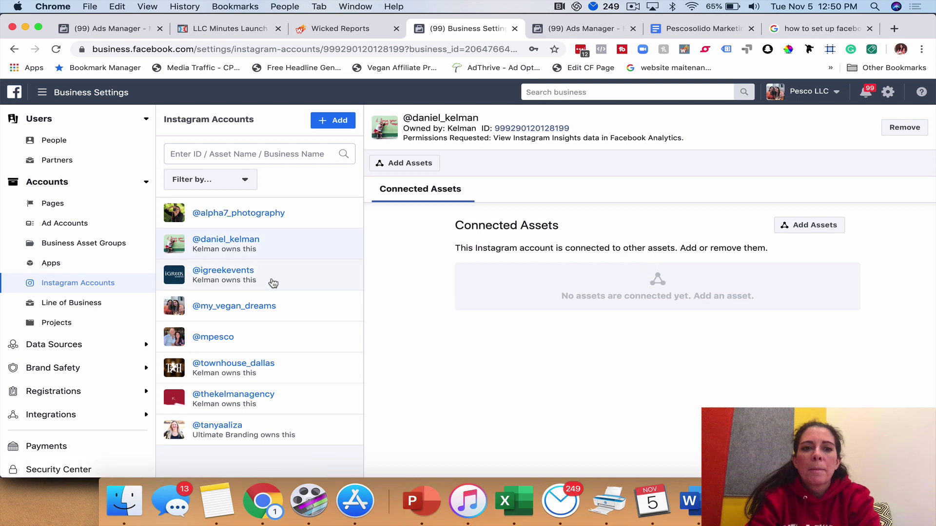
{"action": "left_click", "coordinate": [266, 336]}
{"action": "left_click", "coordinate": [793, 220]}
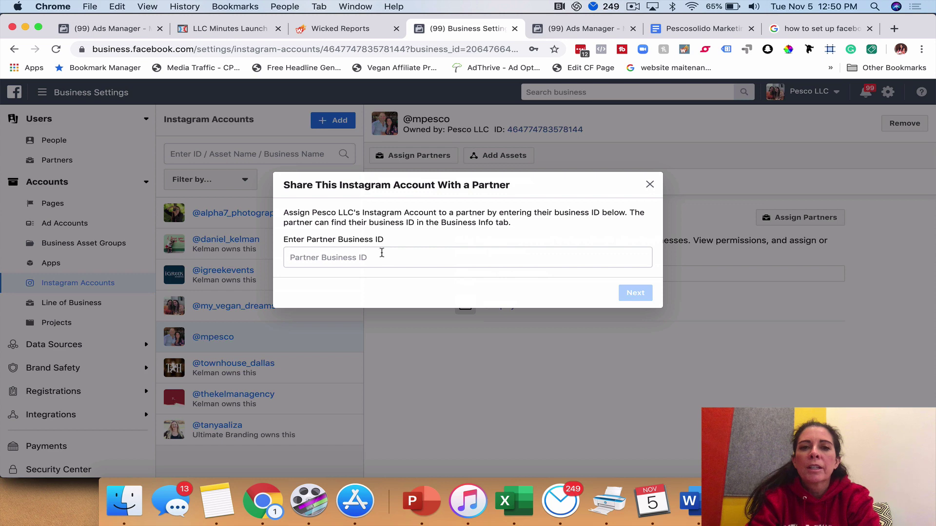
{"action": "left_click", "coordinate": [650, 186]}
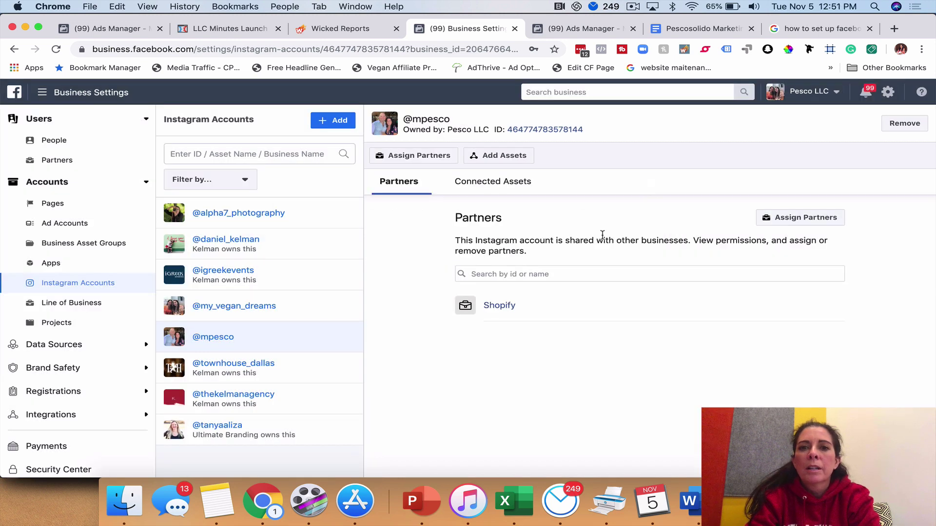
{"action": "left_click", "coordinate": [505, 186]}
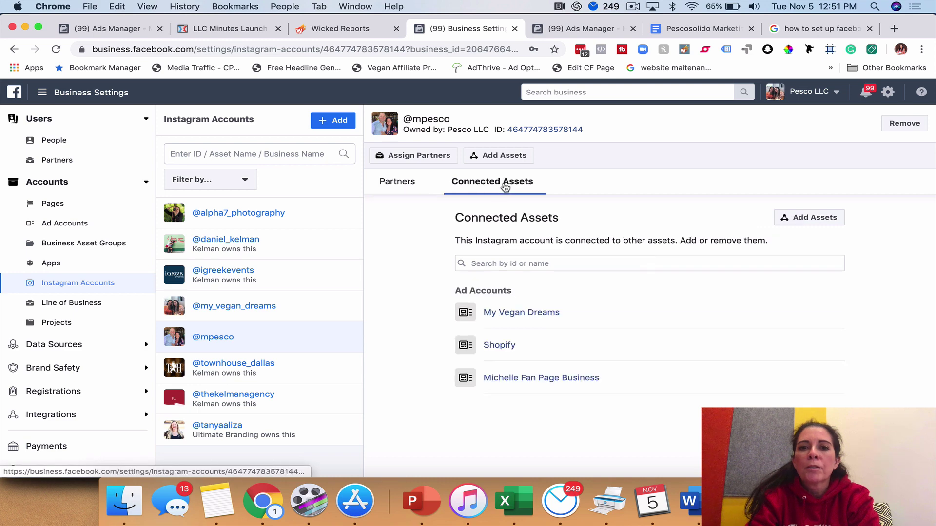
{"action": "left_click", "coordinate": [783, 217]}
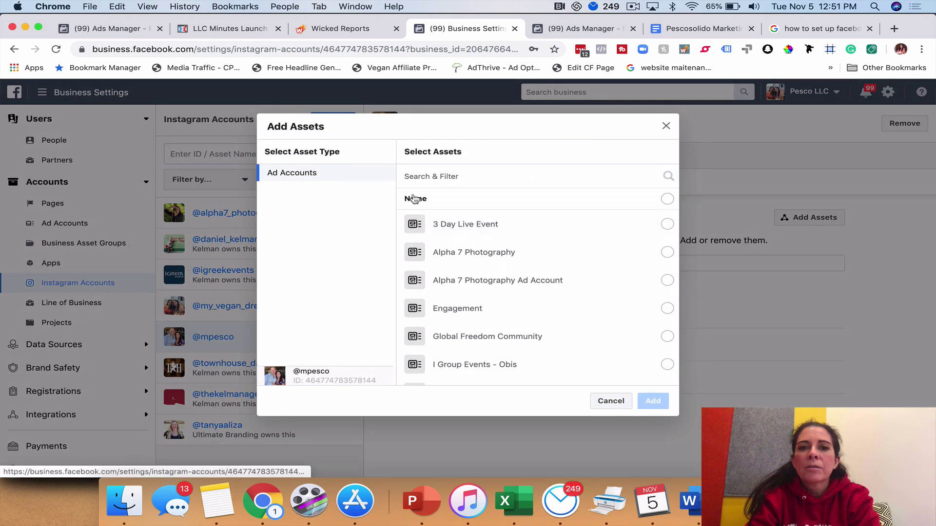
{"action": "scroll", "coordinate": [530, 296], "scroll_direction": "down", "scroll_amount": 5}
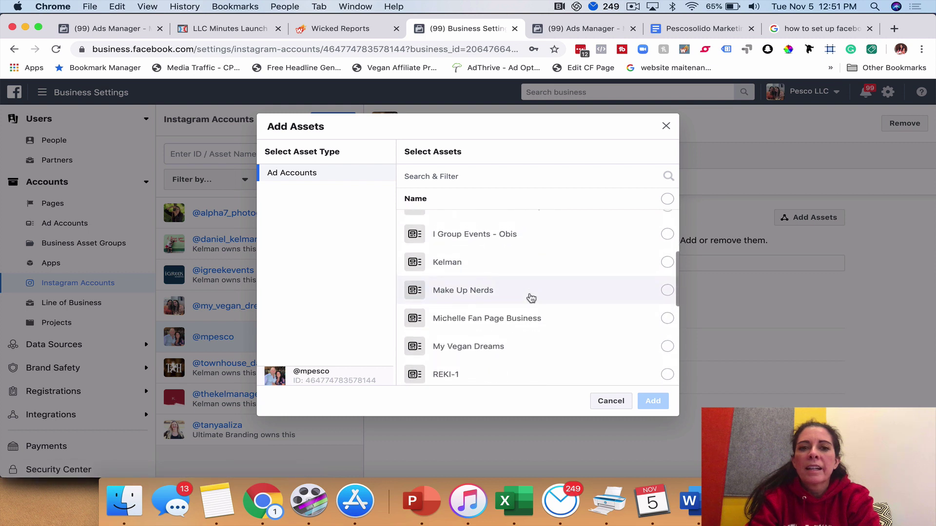
{"action": "scroll", "coordinate": [487, 302], "scroll_direction": "down", "scroll_amount": 8}
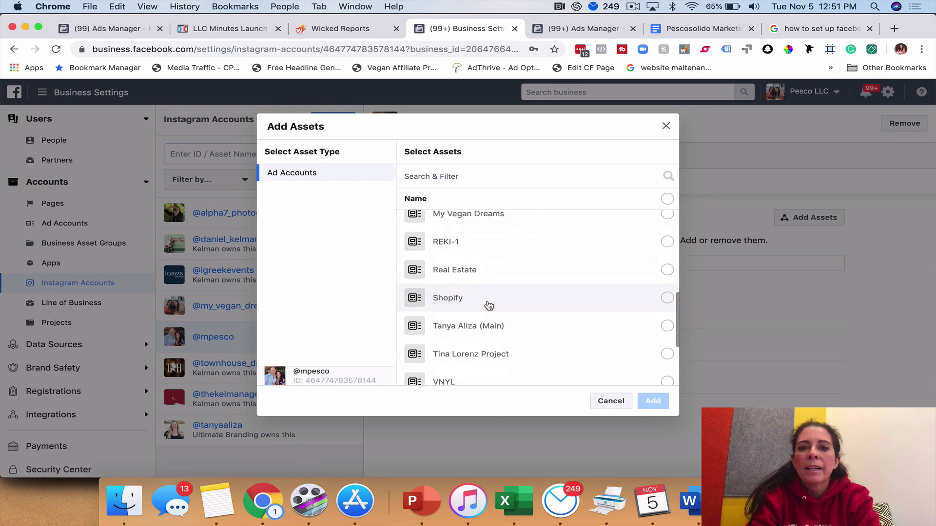
{"action": "scroll", "coordinate": [487, 305], "scroll_direction": "up", "scroll_amount": 15}
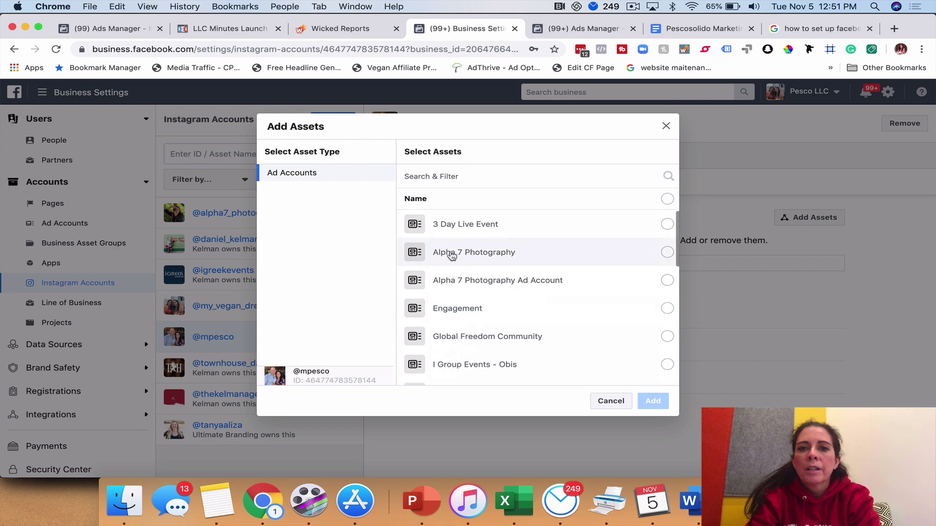
{"action": "left_click", "coordinate": [646, 280]}
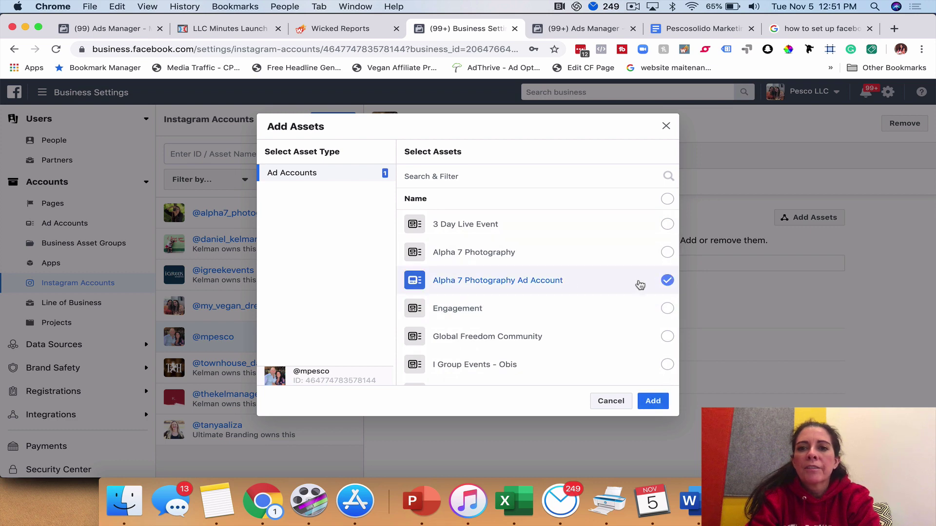
{"action": "left_click", "coordinate": [653, 401]}
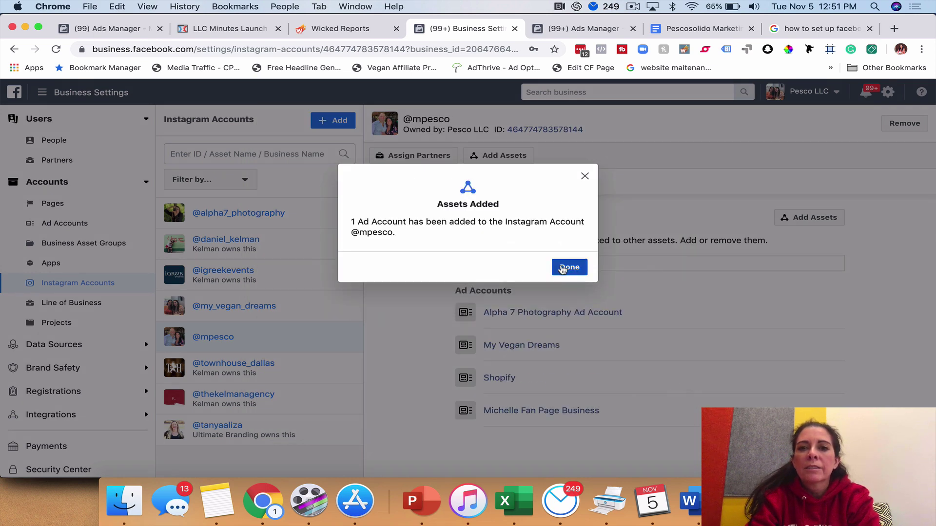
{"action": "left_click", "coordinate": [568, 267]}
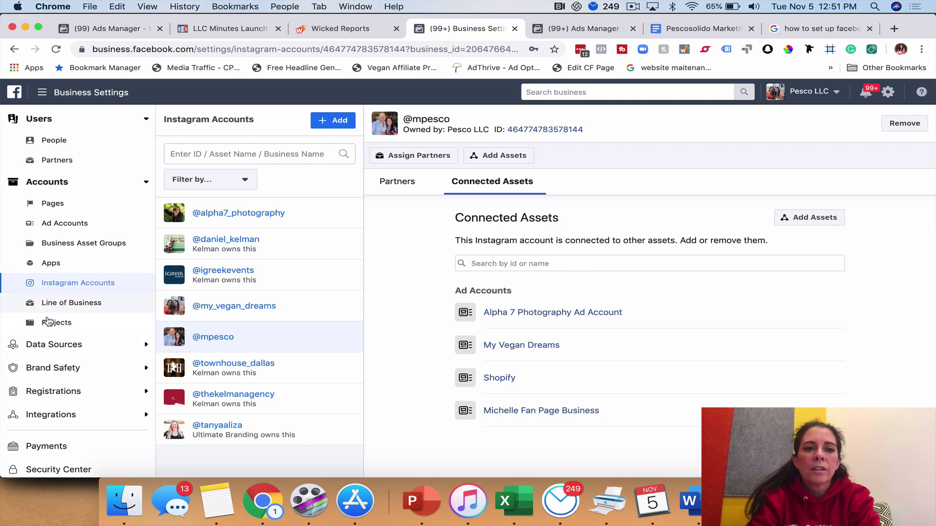
{"action": "left_click", "coordinate": [81, 353]}
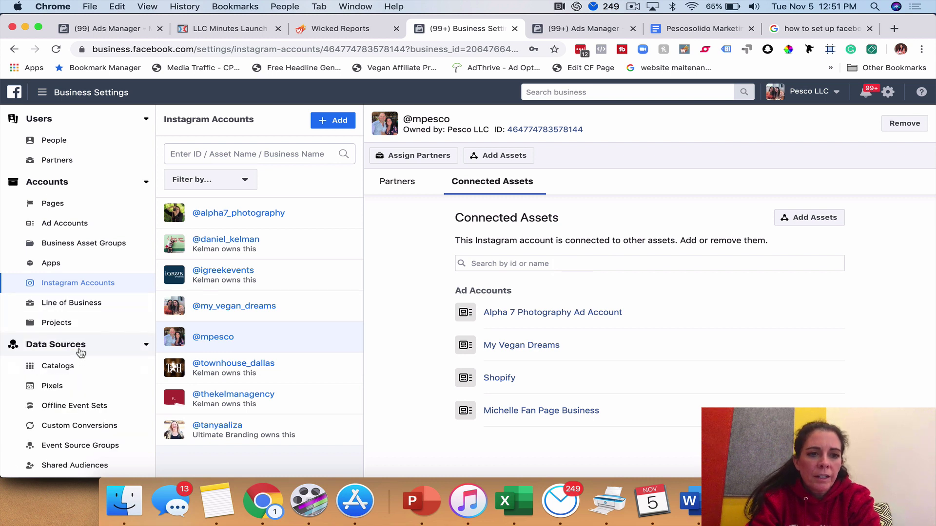
In People, view the third person's assets, then the second admin's assets including Alpha 7 - Photography
{"action": "scroll", "coordinate": [78, 353], "scroll_direction": "down", "scroll_amount": 3}
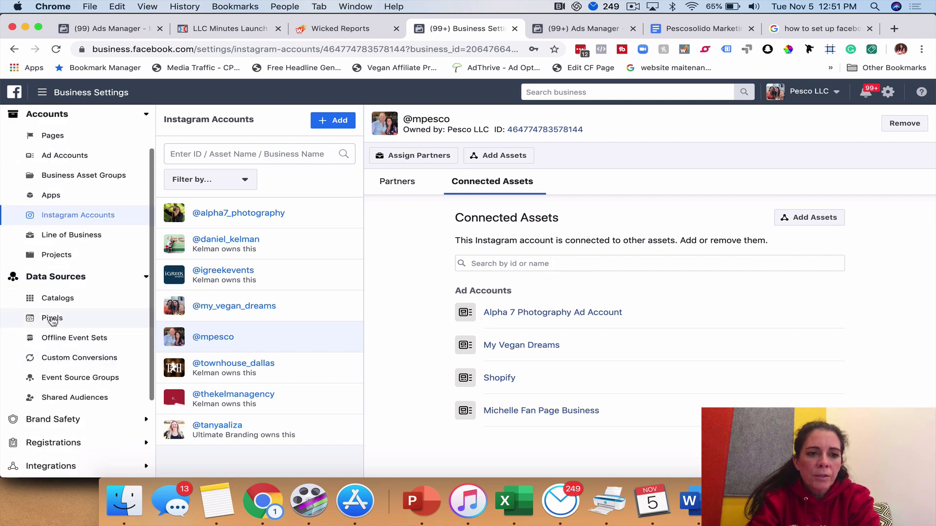
{"action": "scroll", "coordinate": [52, 322], "scroll_direction": "down", "scroll_amount": 4}
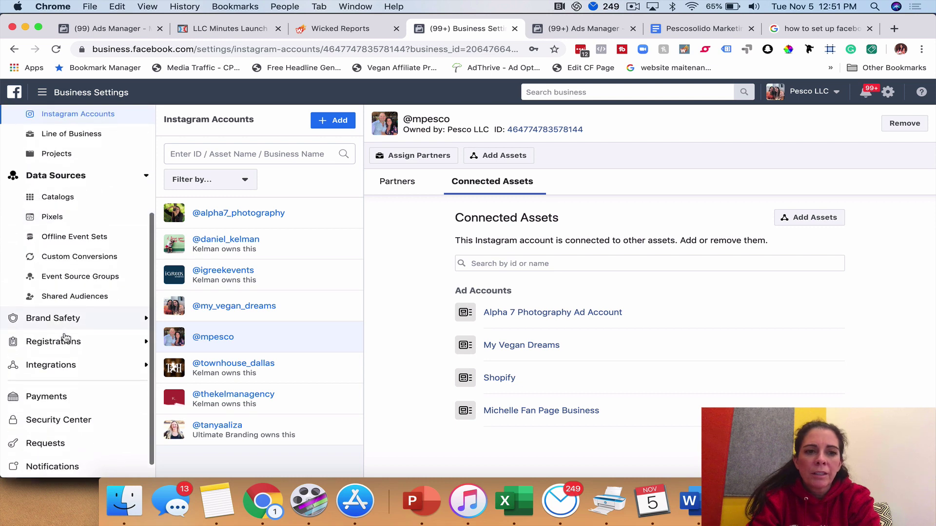
{"action": "scroll", "coordinate": [66, 338], "scroll_direction": "up", "scroll_amount": 7}
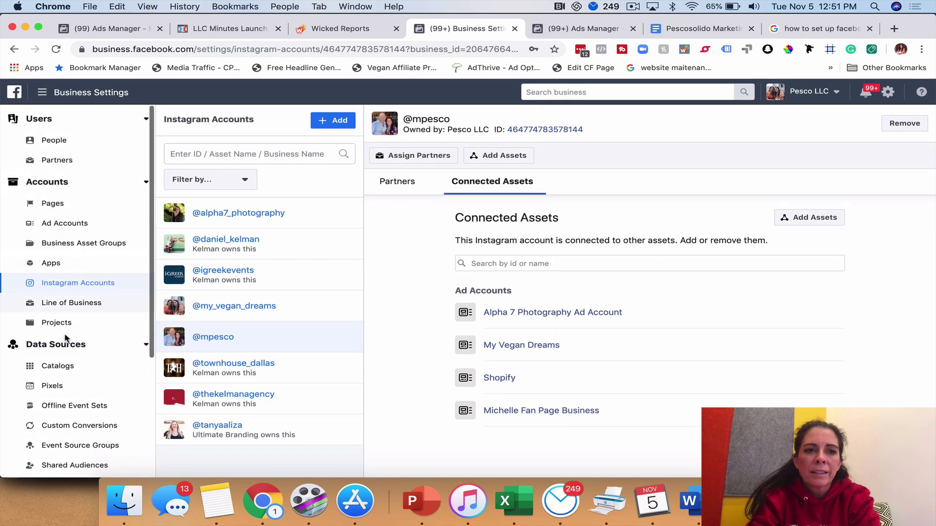
{"action": "left_click", "coordinate": [43, 141]}
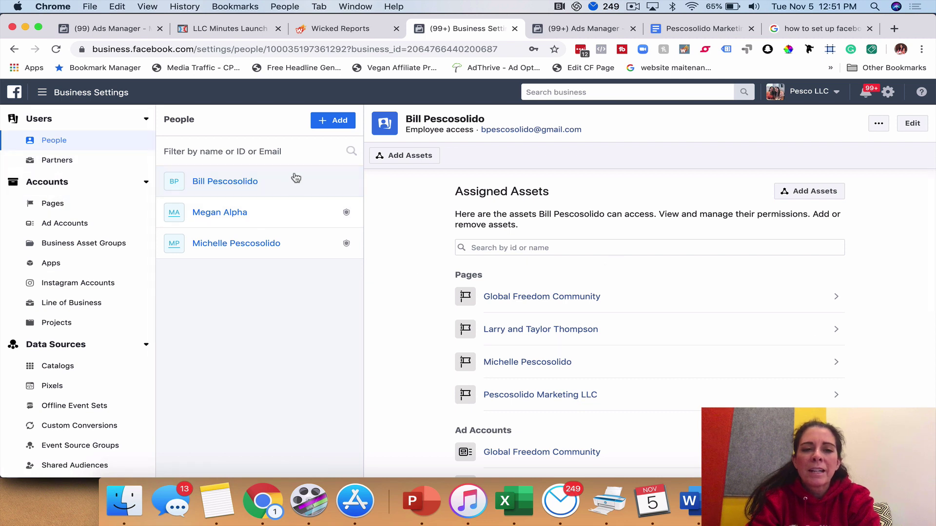
{"action": "left_click", "coordinate": [265, 246]}
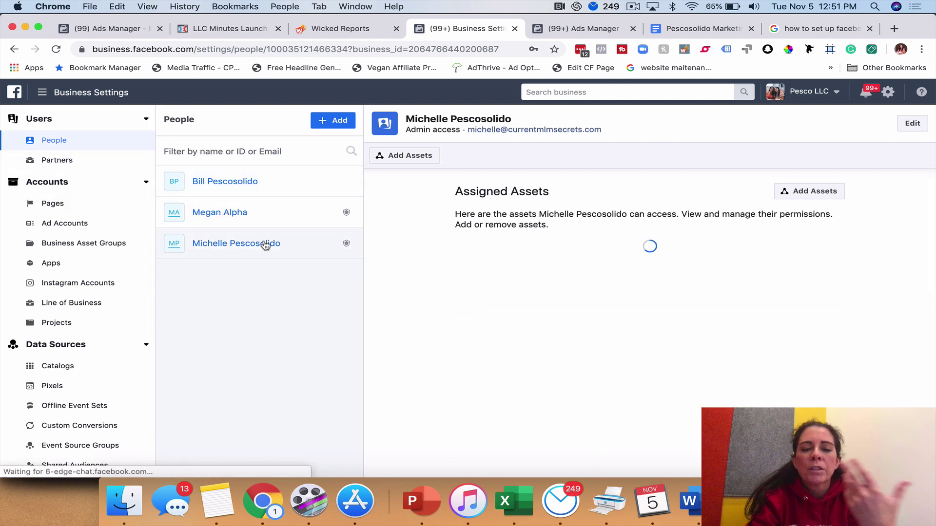
{"action": "left_click", "coordinate": [280, 215]}
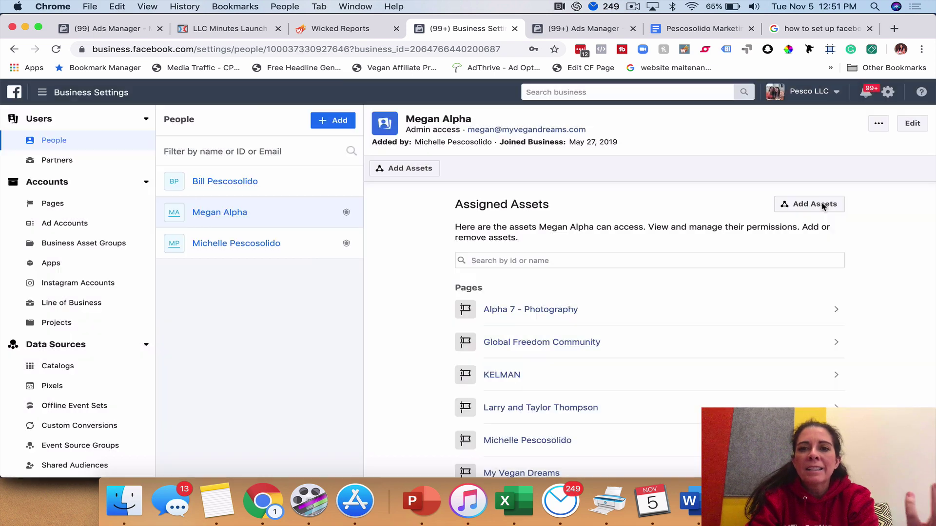
{"action": "left_click", "coordinate": [823, 207]}
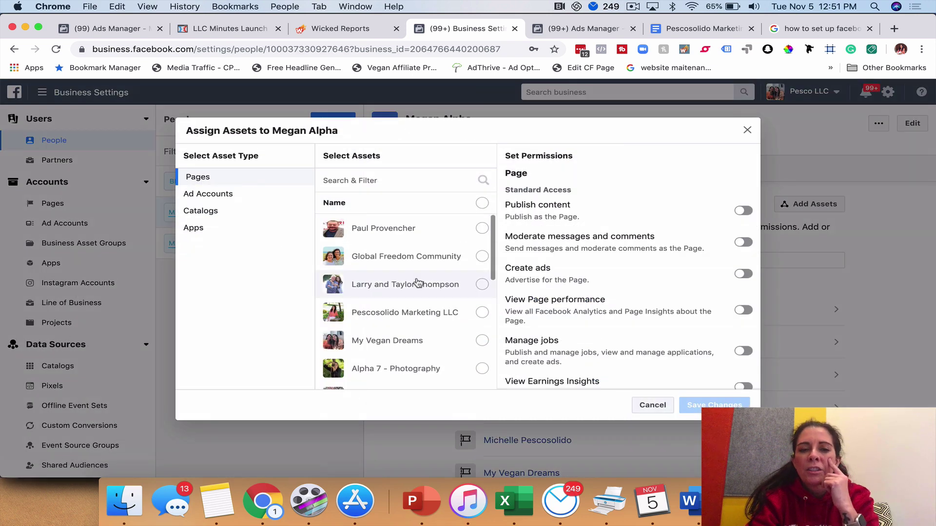
{"action": "scroll", "coordinate": [419, 281], "scroll_direction": "down", "scroll_amount": 2}
{"action": "left_click", "coordinate": [480, 268]}
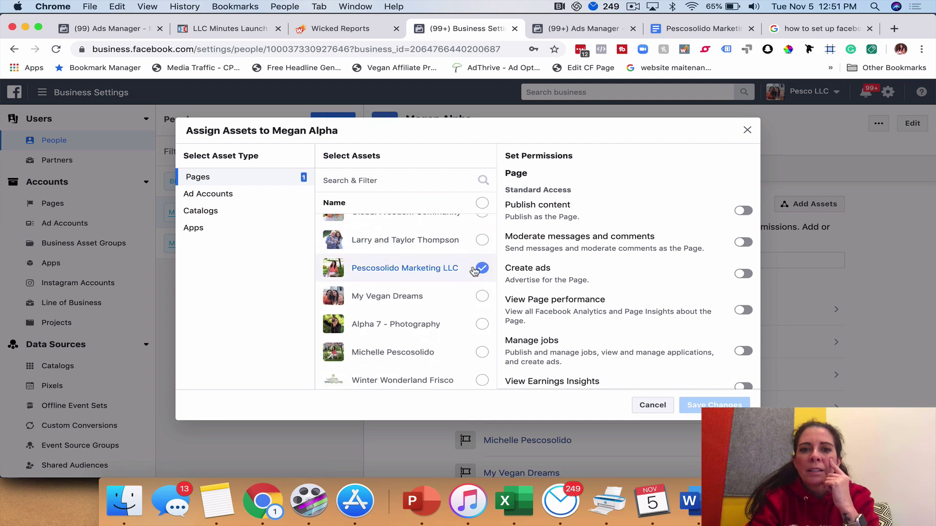
{"action": "scroll", "coordinate": [713, 315], "scroll_direction": "down", "scroll_amount": 3}
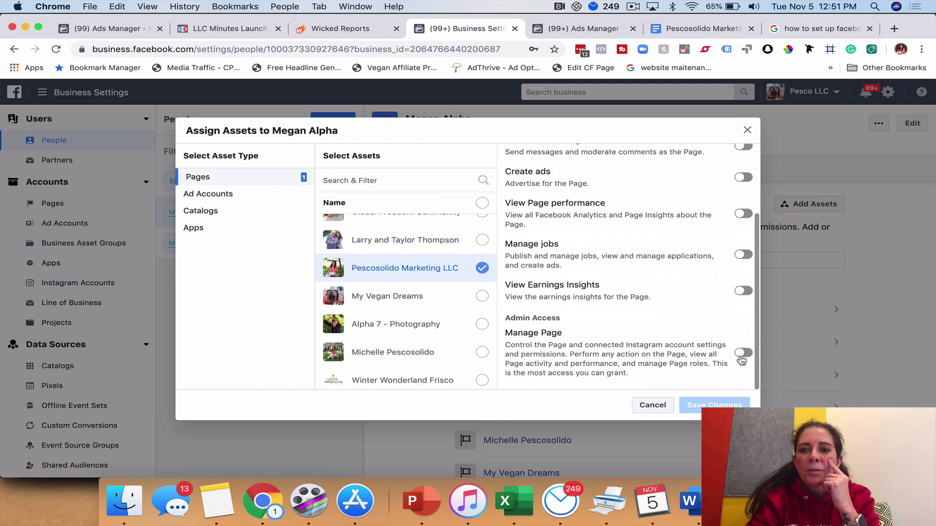
{"action": "left_click", "coordinate": [201, 195]}
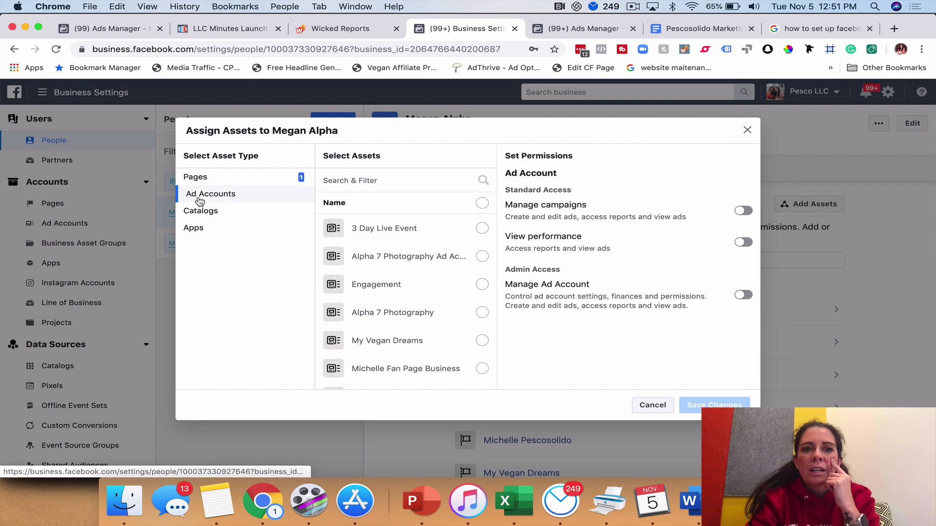
{"action": "left_click", "coordinate": [482, 204]}
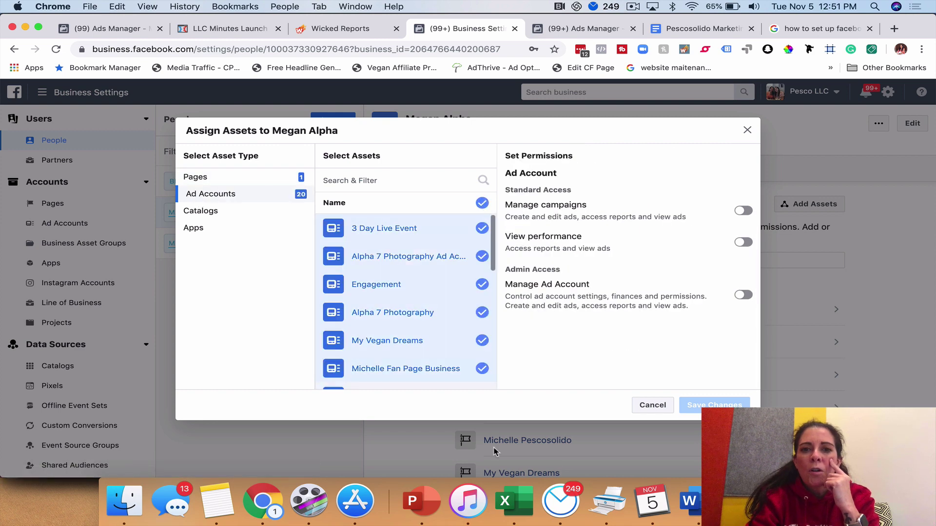
{"action": "left_click", "coordinate": [481, 203]}
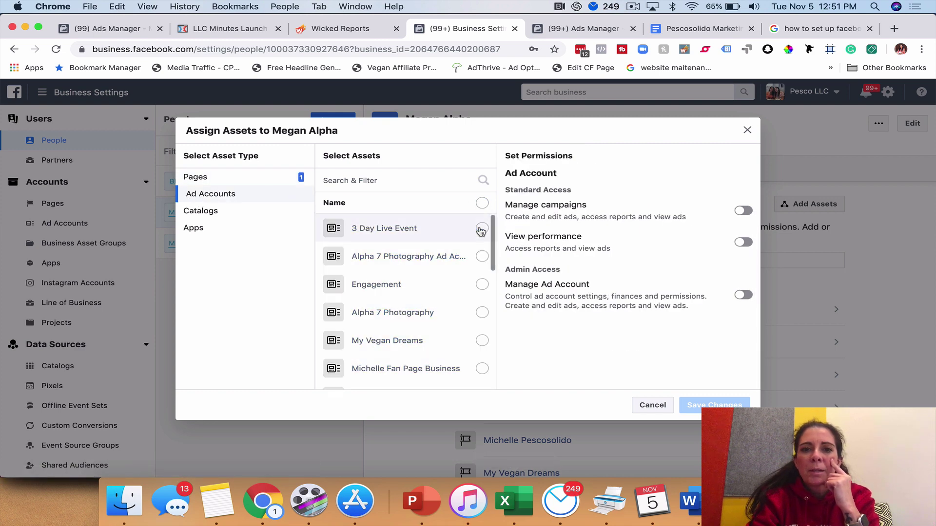
{"action": "left_click", "coordinate": [481, 257]}
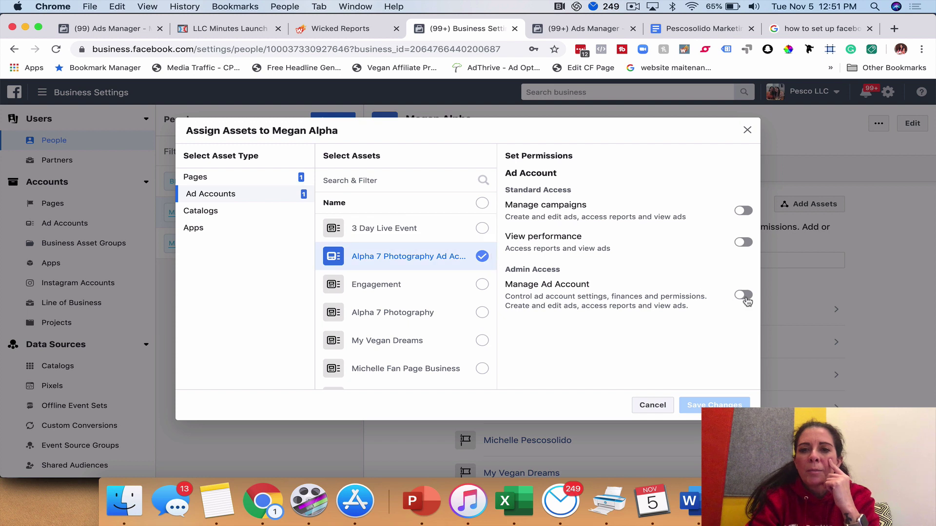
{"action": "left_click", "coordinate": [201, 216]}
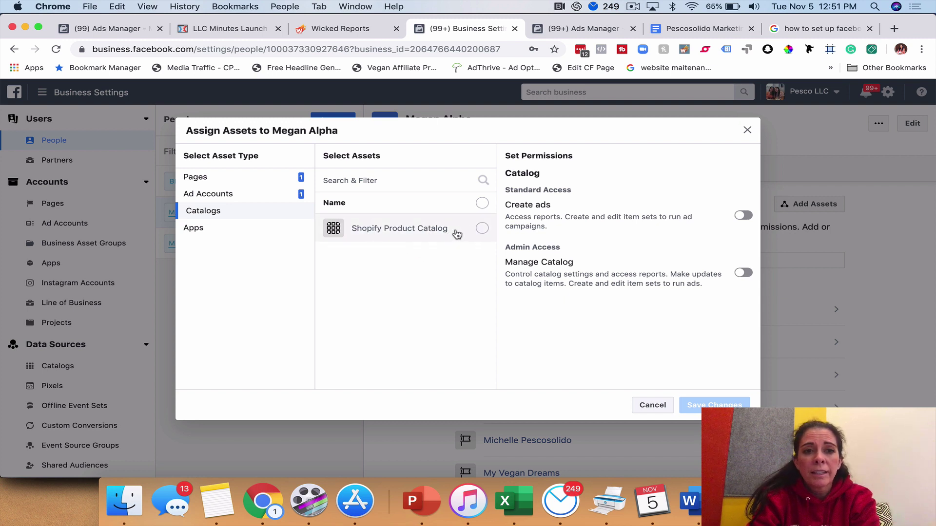
{"action": "left_click", "coordinate": [748, 130]}
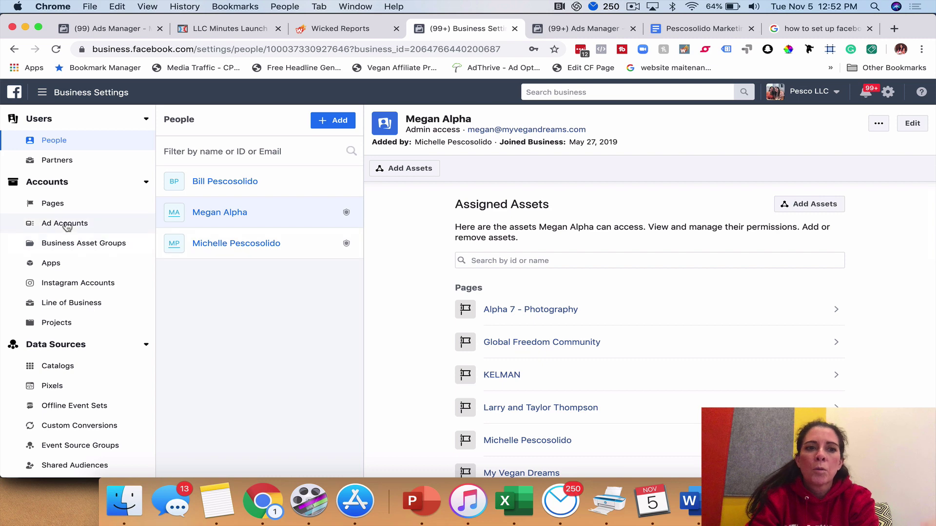
In Ad Accounts, view Alpha 7 Photography, then 3 Day Live Event owned by 3rd Dimension Management, LLC
{"action": "left_click", "coordinate": [100, 224]}
{"action": "left_click", "coordinate": [253, 260]}
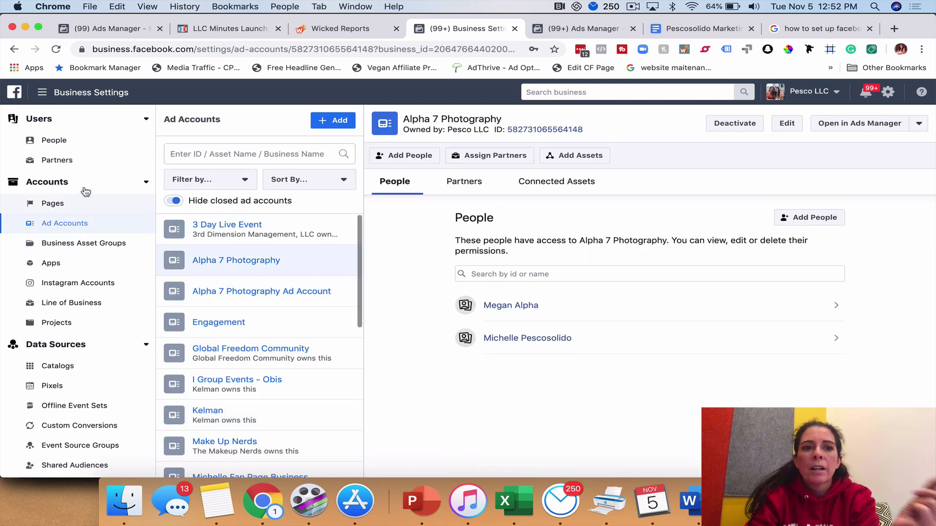
{"action": "scroll", "coordinate": [341, 273], "scroll_direction": "down", "scroll_amount": 10}
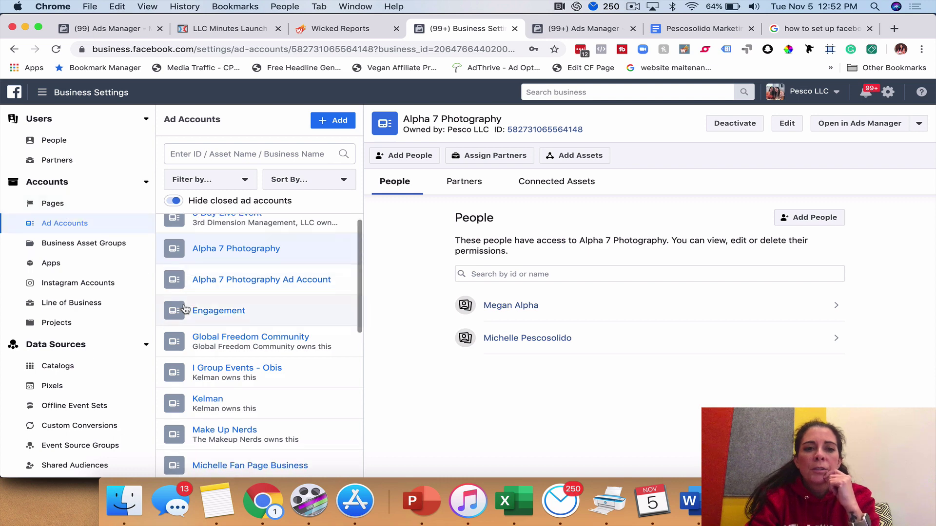
{"action": "scroll", "coordinate": [341, 273], "scroll_direction": "up", "scroll_amount": 10}
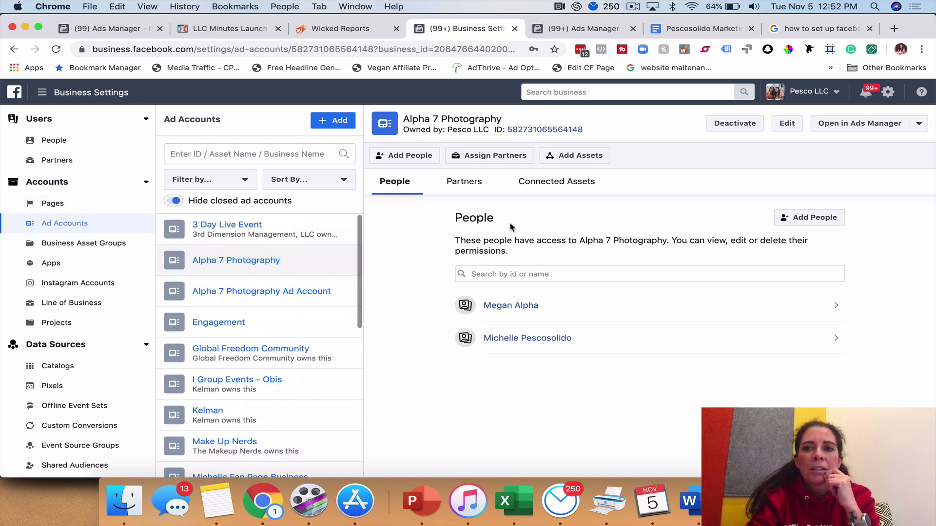
{"action": "left_click", "coordinate": [233, 231]}
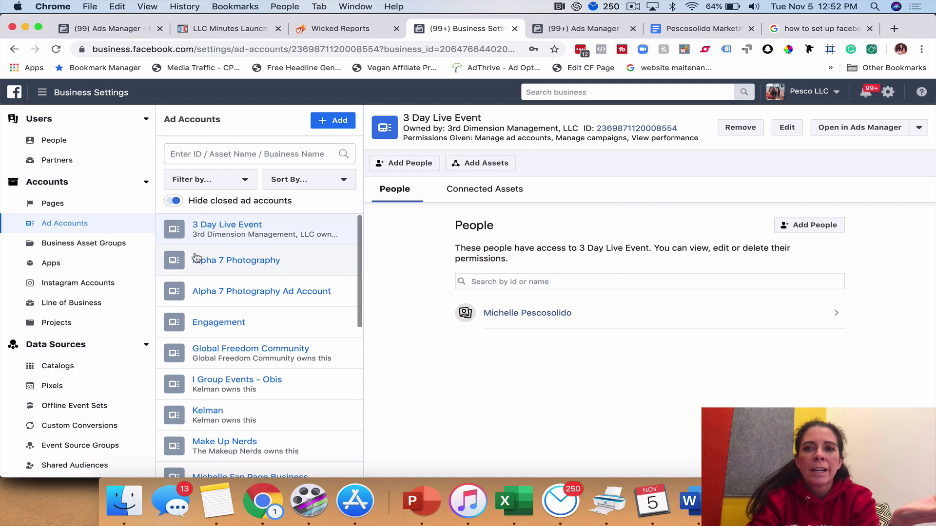
Browse the Partners list of businesses
{"action": "left_click", "coordinate": [57, 160]}
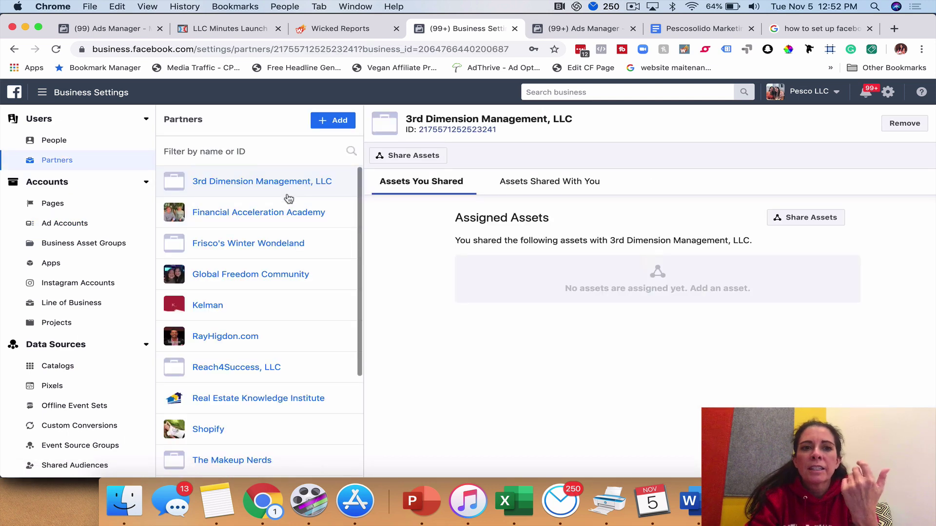
{"action": "scroll", "coordinate": [244, 266], "scroll_direction": "down", "scroll_amount": 5}
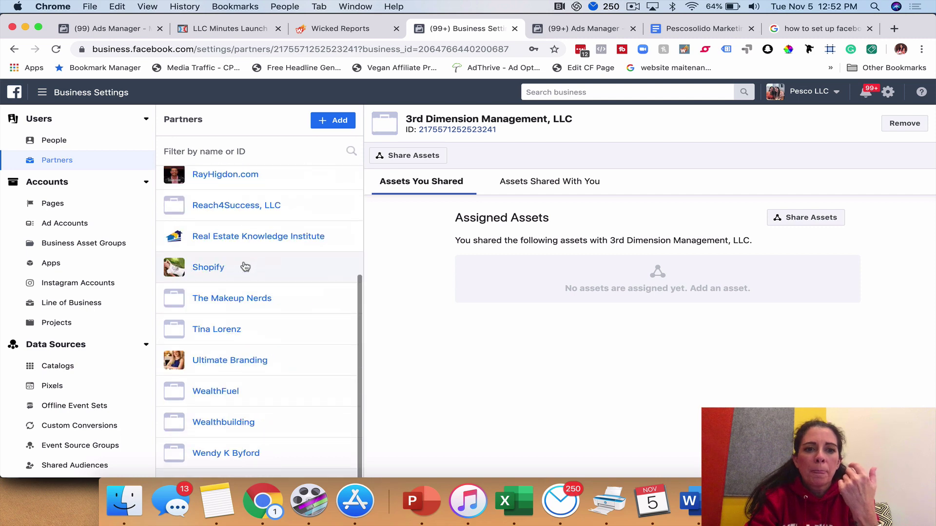
{"action": "scroll", "coordinate": [230, 373], "scroll_direction": "up", "scroll_amount": 5}
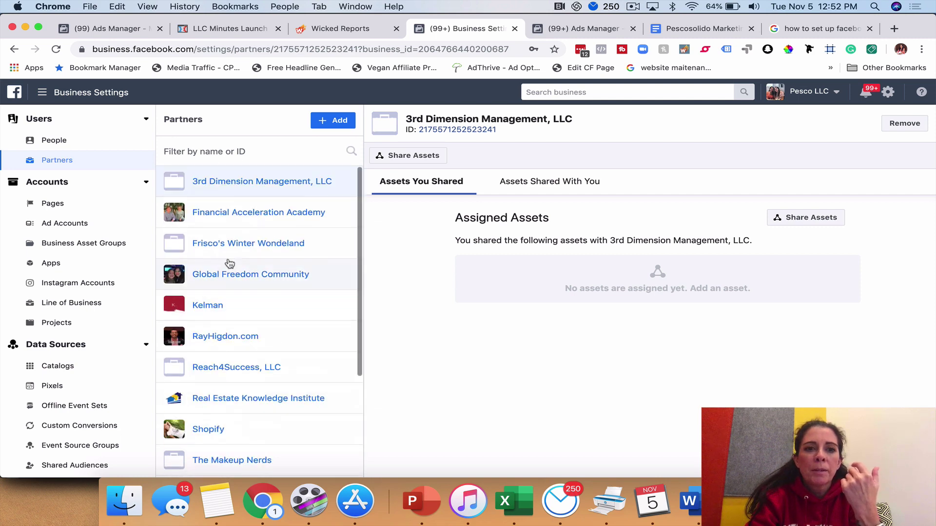
{"action": "scroll", "coordinate": [247, 383], "scroll_direction": "down", "scroll_amount": 5}
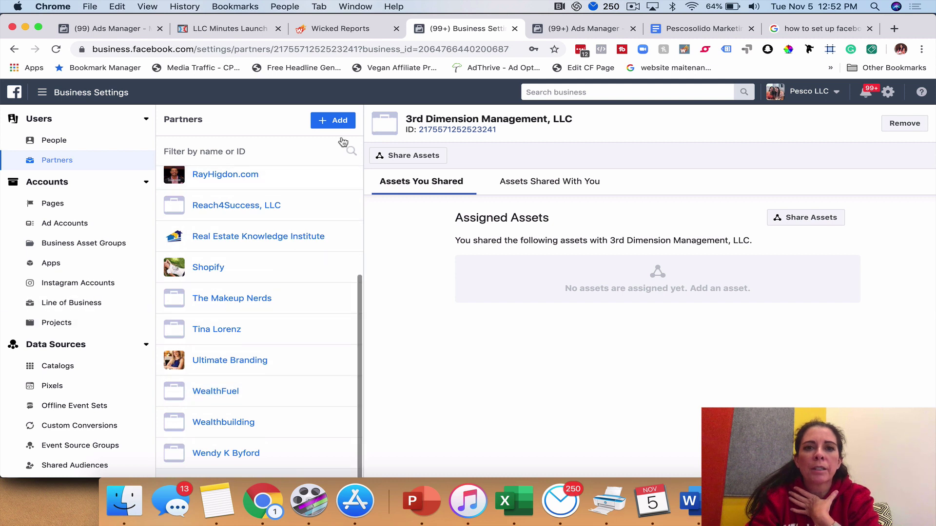
Cancel giving a new partner asset access, then show Pesco LLC's Business Info page
{"action": "left_click", "coordinate": [336, 122]}
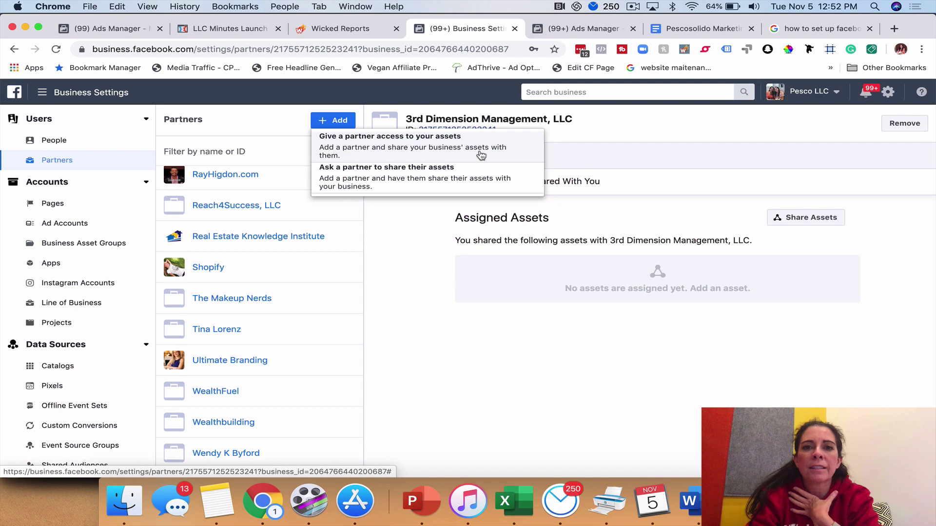
{"action": "left_click", "coordinate": [390, 144]}
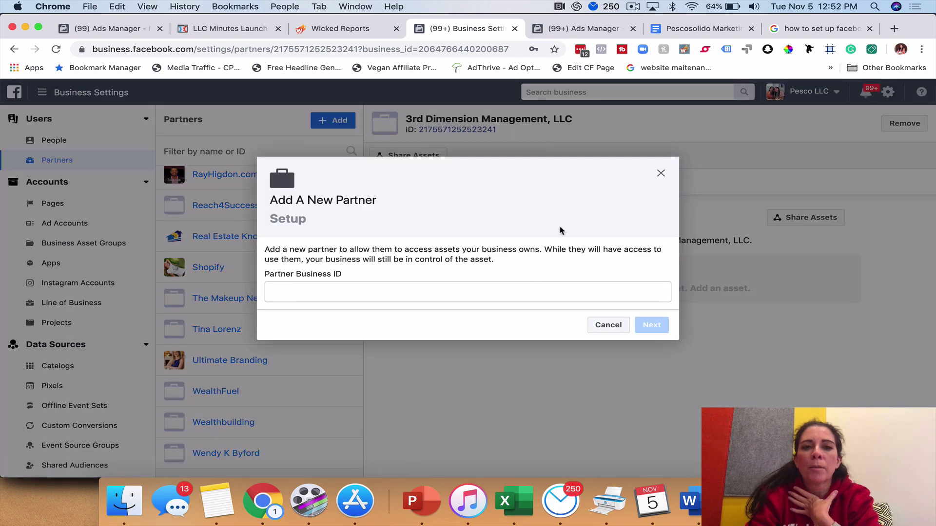
{"action": "left_click", "coordinate": [660, 175]}
{"action": "scroll", "coordinate": [46, 414], "scroll_direction": "down", "scroll_amount": 5}
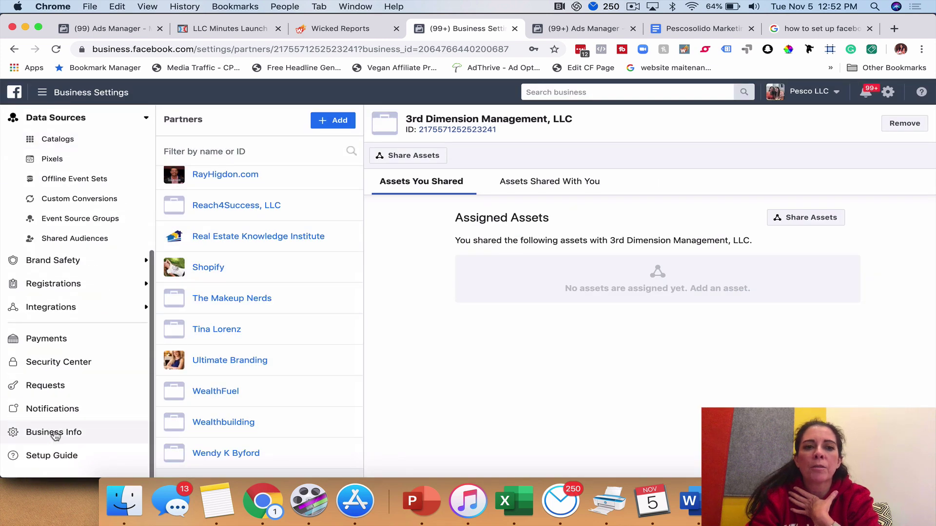
{"action": "left_click", "coordinate": [53, 433]}
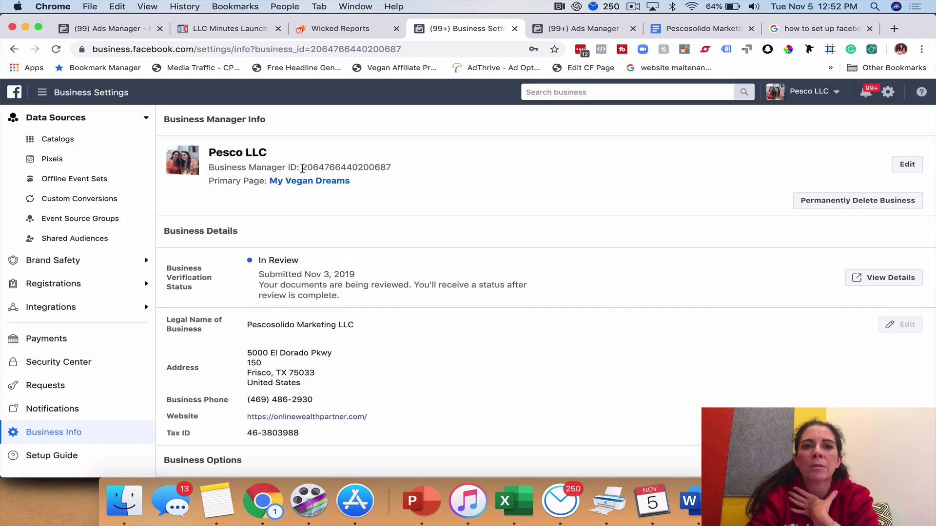
Highlight the Business Manager ID, then return to Partners showing 3rd Dimension Management, LLC
{"action": "left_click_drag", "start_coordinate": [302, 168], "coordinate": [418, 171]}
{"action": "left_click", "coordinate": [367, 175]}
{"action": "scroll", "coordinate": [104, 177], "scroll_direction": "up", "scroll_amount": 5}
{"action": "left_click", "coordinate": [57, 160]}
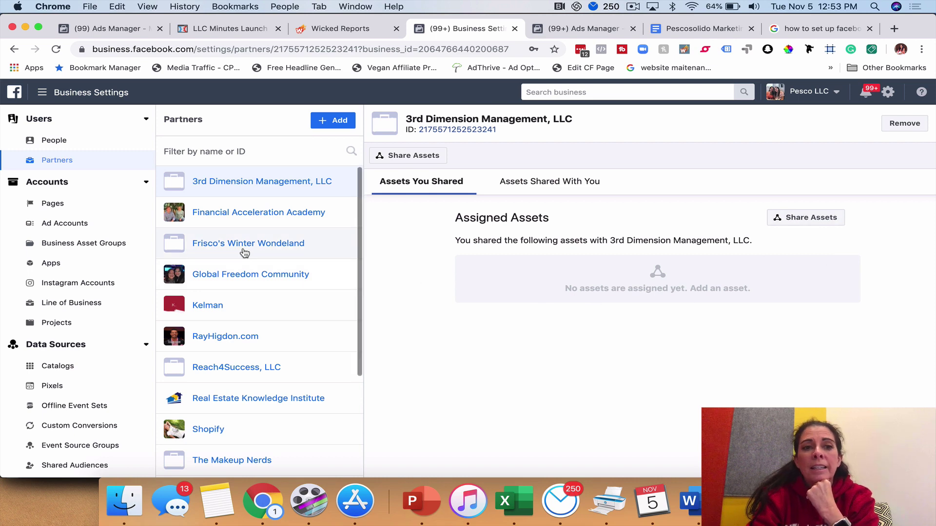
Review the Alpha 7 - Photography Page and close its Assign Partner dialog unused
{"action": "left_click", "coordinate": [50, 205]}
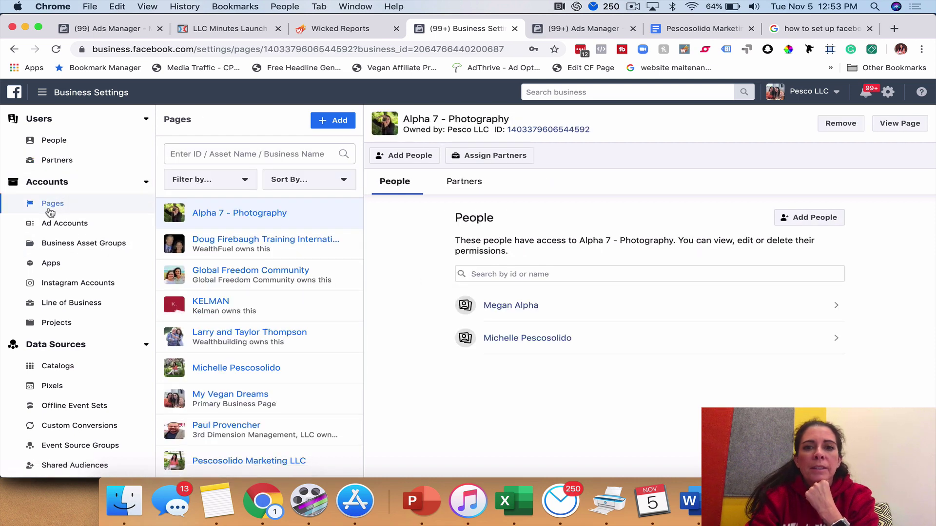
{"action": "left_click", "coordinate": [74, 226]}
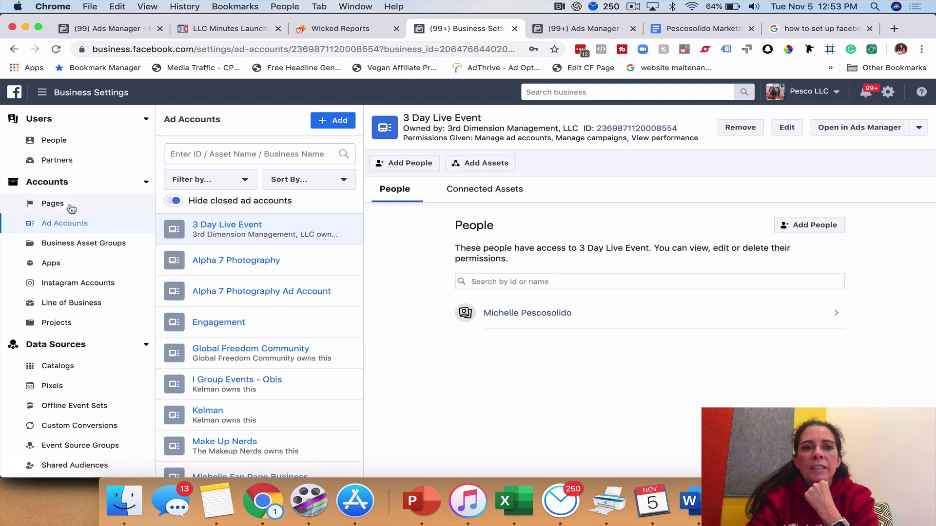
{"action": "left_click", "coordinate": [73, 207]}
{"action": "left_click", "coordinate": [508, 157]}
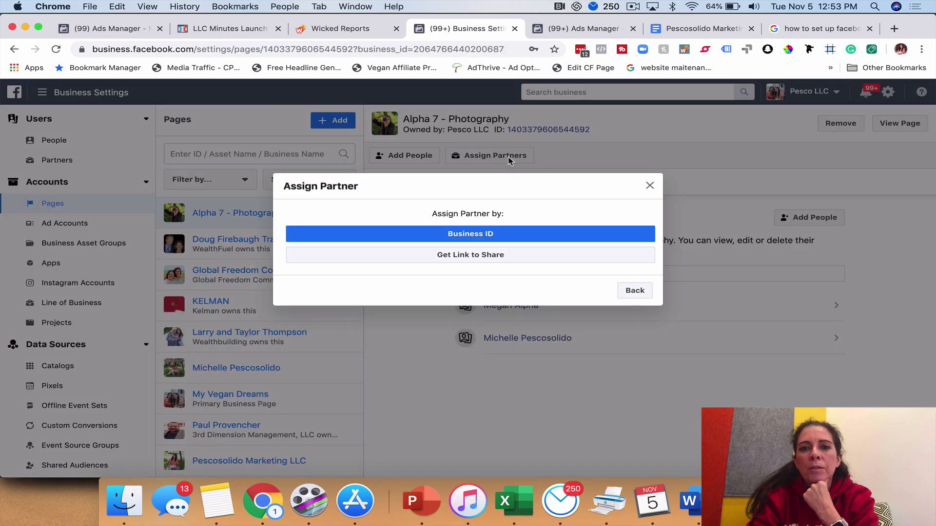
{"action": "left_click", "coordinate": [650, 188]}
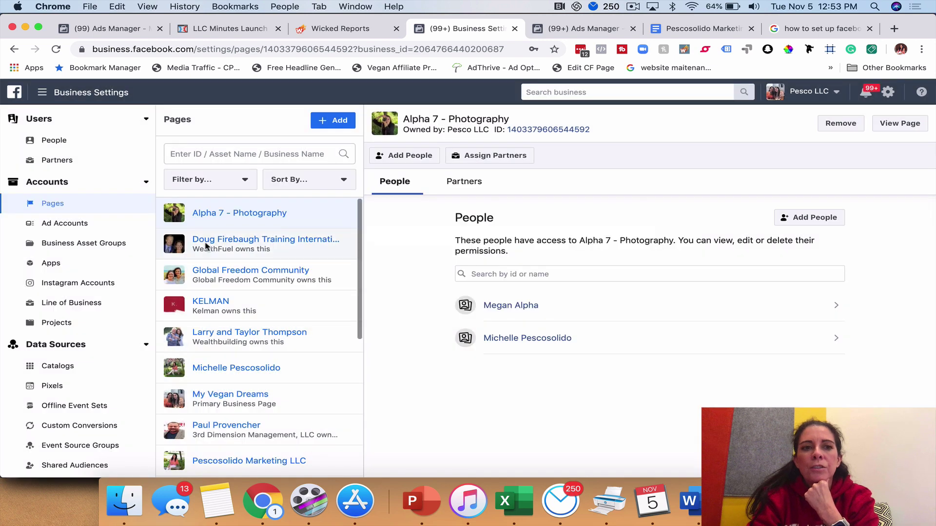
Check an ad account's connected assets and people, then view Business Asset Groups
{"action": "left_click", "coordinate": [76, 225]}
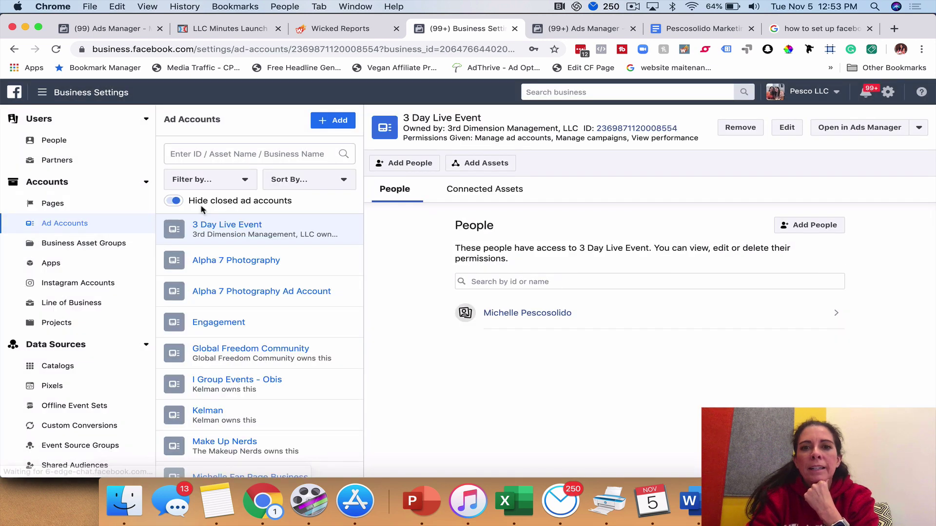
{"action": "left_click", "coordinate": [464, 195]}
{"action": "left_click", "coordinate": [399, 195]}
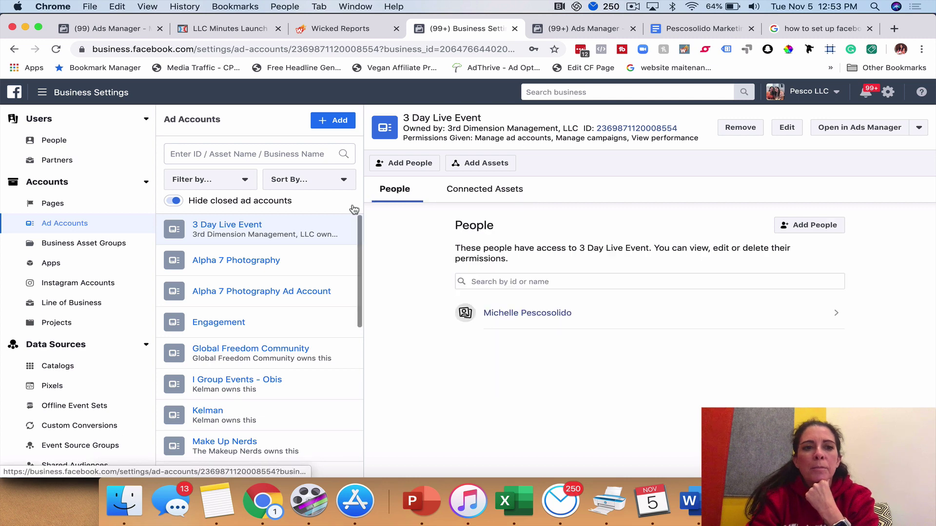
{"action": "left_click", "coordinate": [83, 244]}
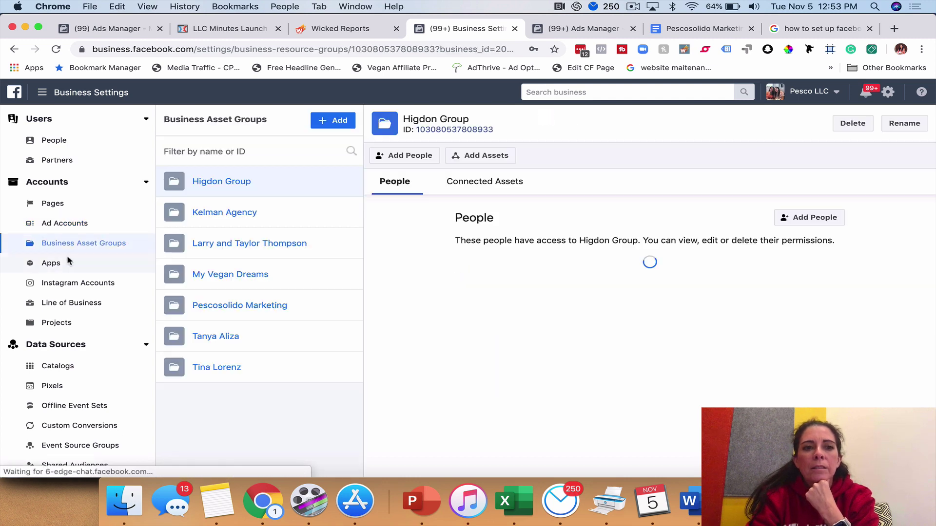
{"action": "left_click", "coordinate": [75, 282]}
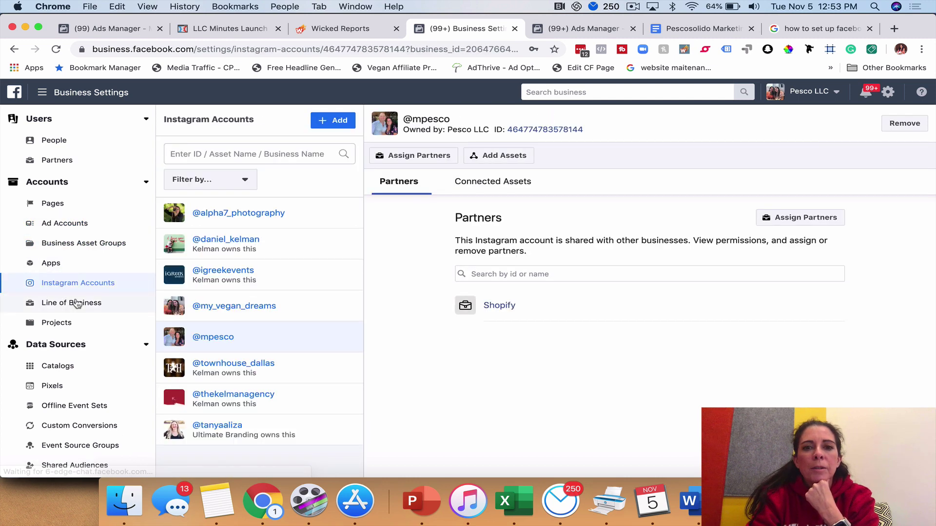
{"action": "left_click", "coordinate": [764, 218]}
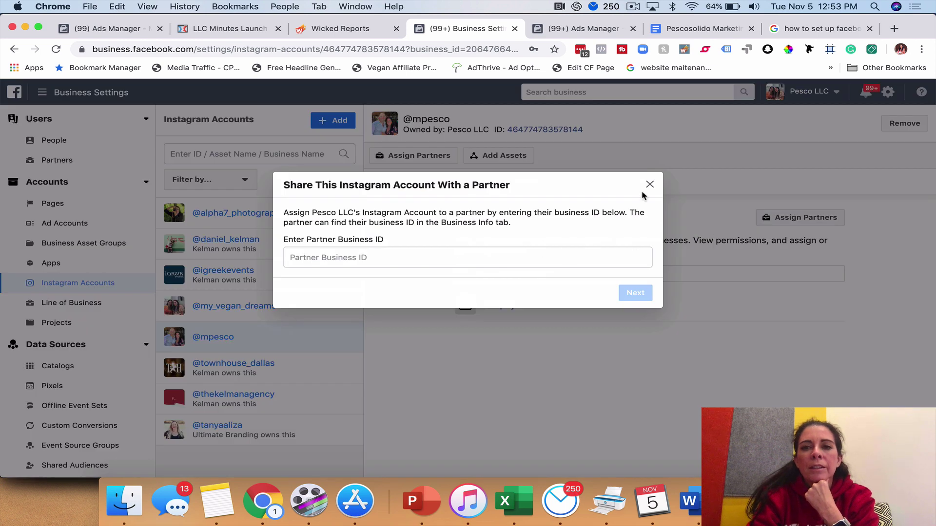
{"action": "left_click", "coordinate": [649, 185]}
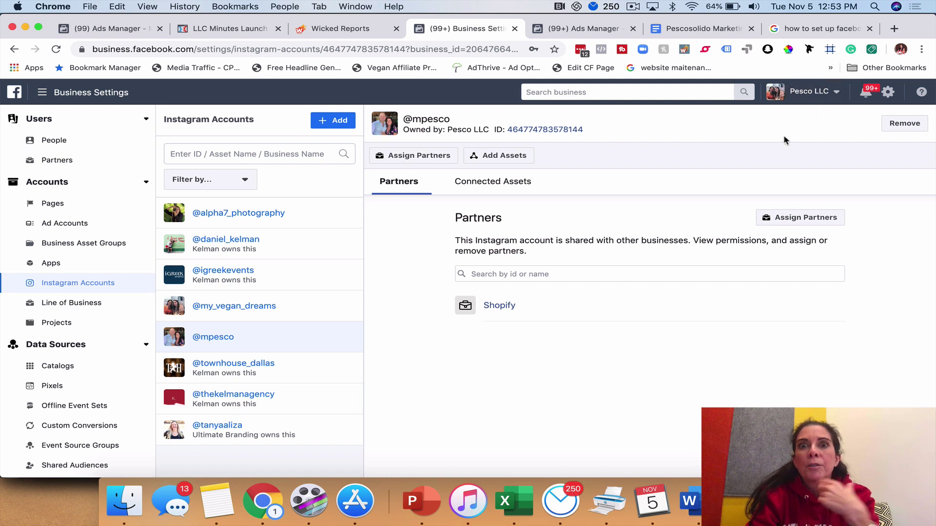
Switch to the Entrepreneur Insider Guide business and dismiss the invite-people window without inviting anyone
{"action": "left_click", "coordinate": [837, 92]}
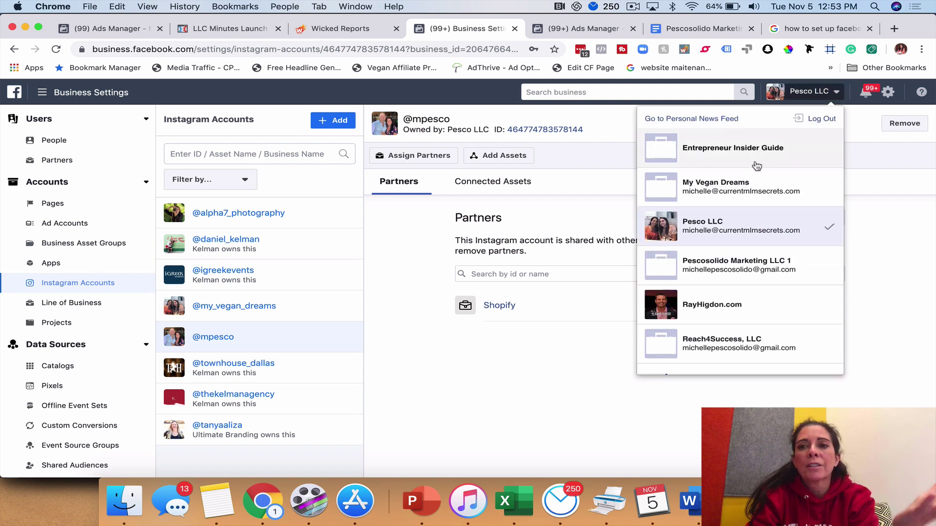
{"action": "left_click", "coordinate": [764, 146]}
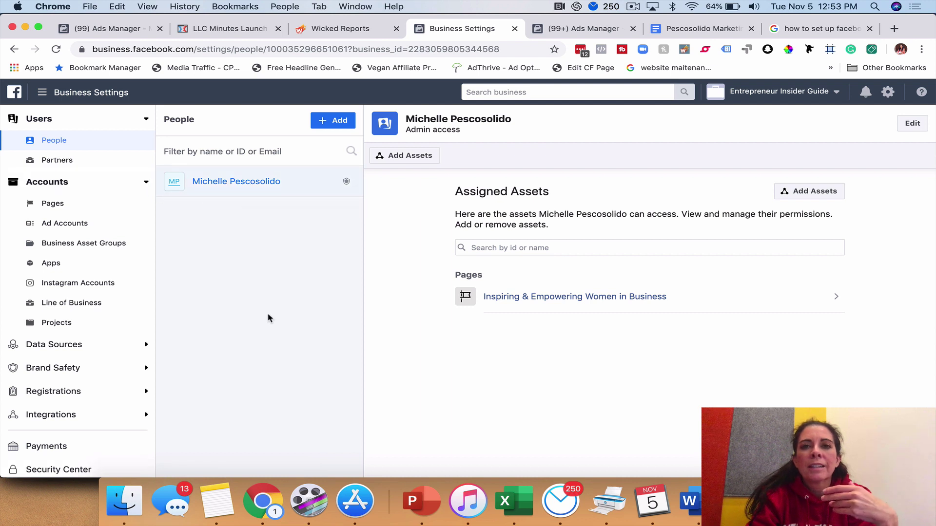
{"action": "left_click", "coordinate": [333, 120]}
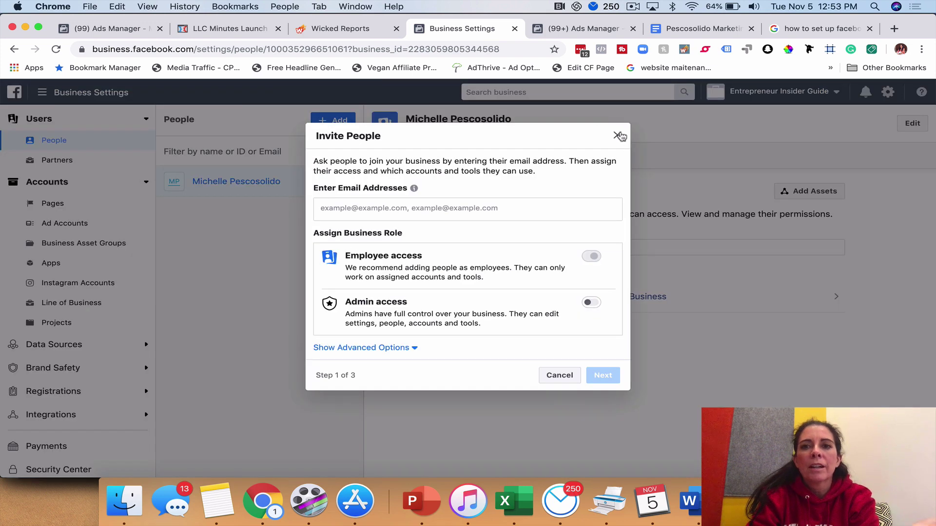
{"action": "left_click", "coordinate": [618, 135]}
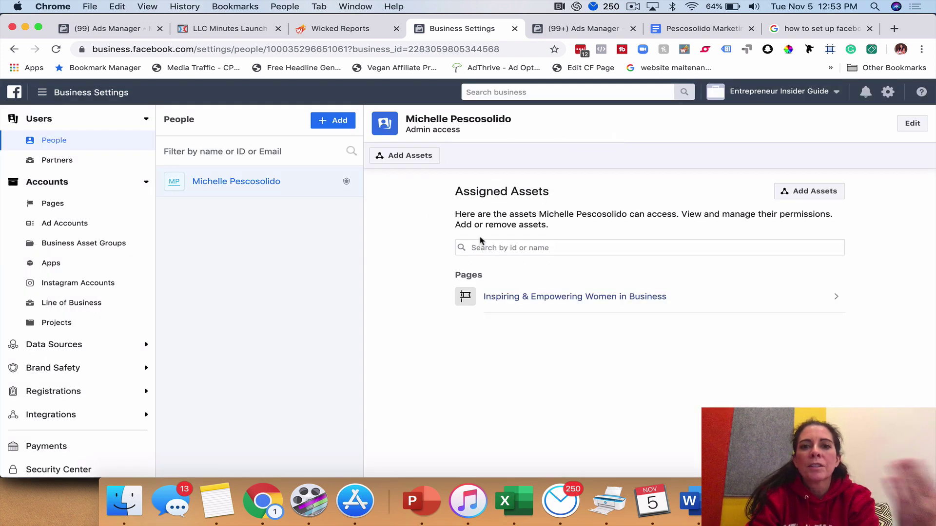
View the business's ad accounts, then cancel the new ad account form without creating one
{"action": "left_click", "coordinate": [71, 223]}
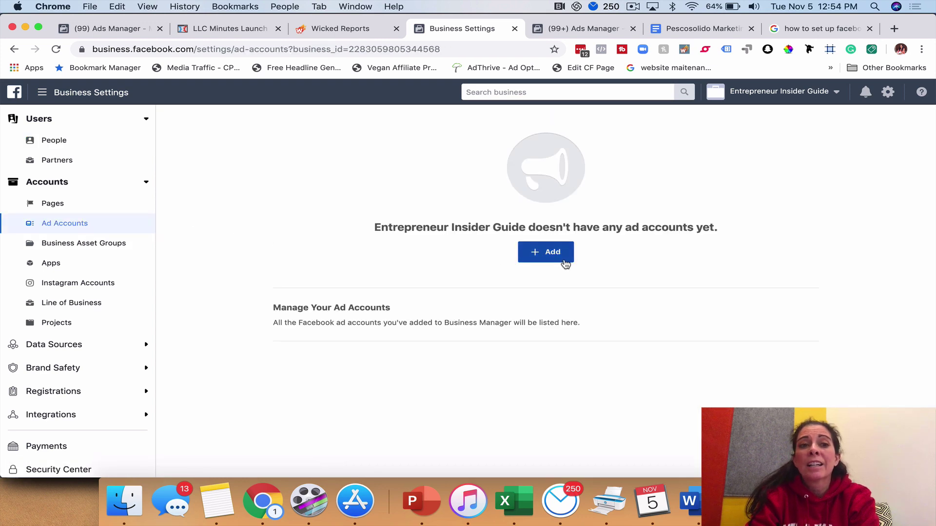
{"action": "left_click", "coordinate": [549, 253]}
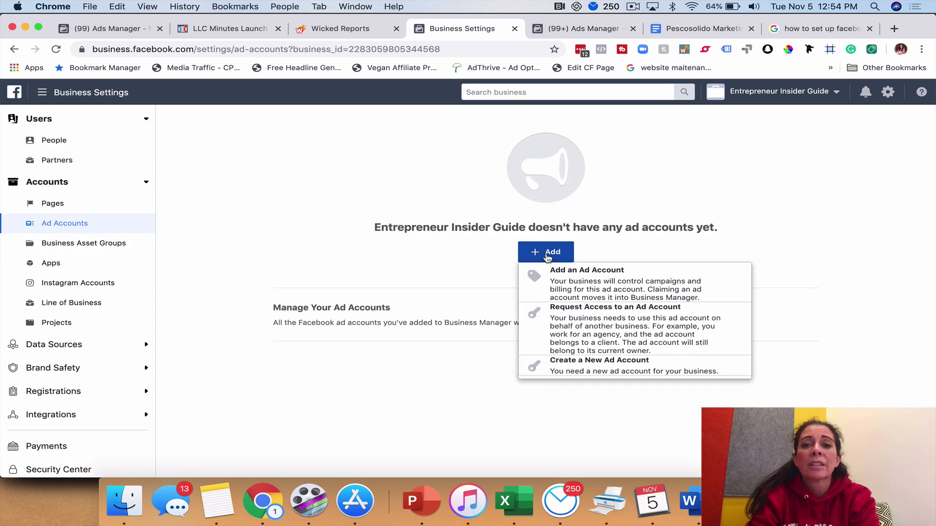
{"action": "left_click", "coordinate": [585, 364]}
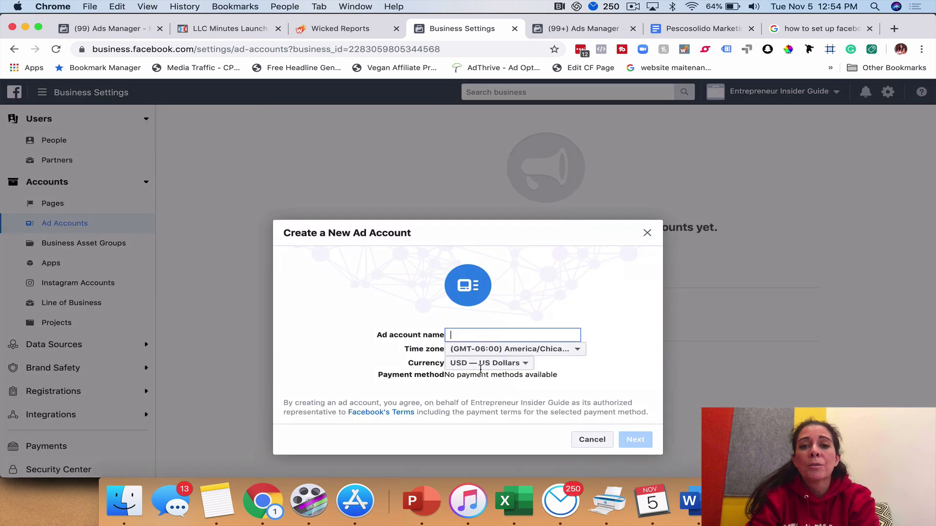
{"action": "left_click", "coordinate": [647, 234]}
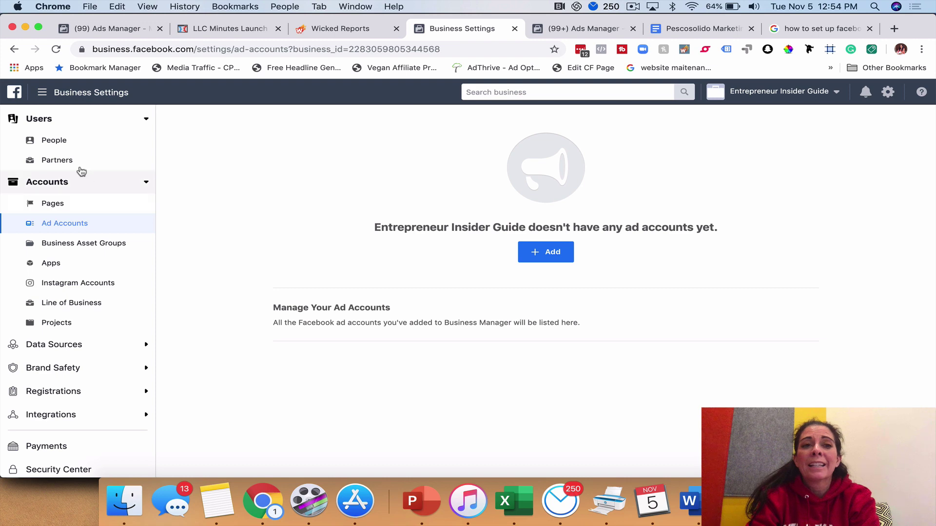
Browse People and Ad Accounts, then show the Inspiring & Empowering Women in Business page
{"action": "left_click", "coordinate": [59, 142]}
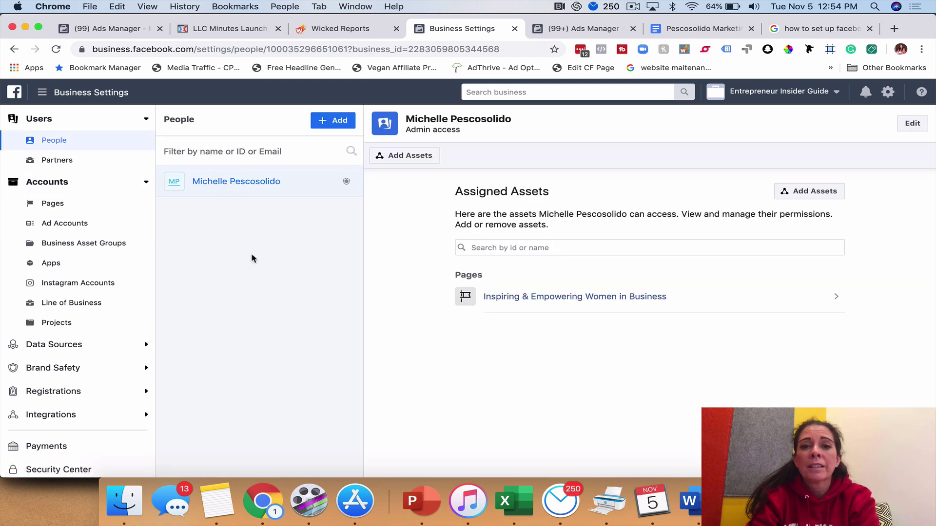
{"action": "left_click", "coordinate": [61, 224]}
{"action": "left_click", "coordinate": [54, 206]}
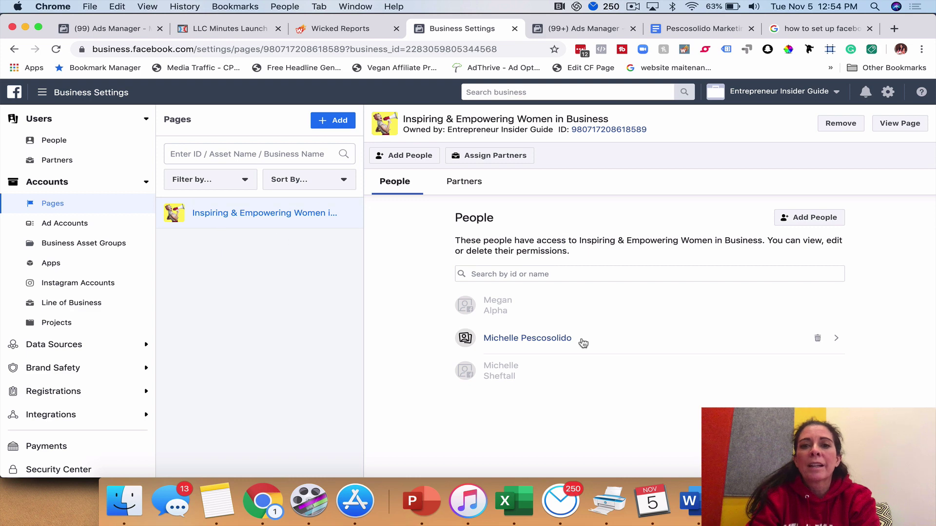
{"action": "left_click", "coordinate": [336, 121]}
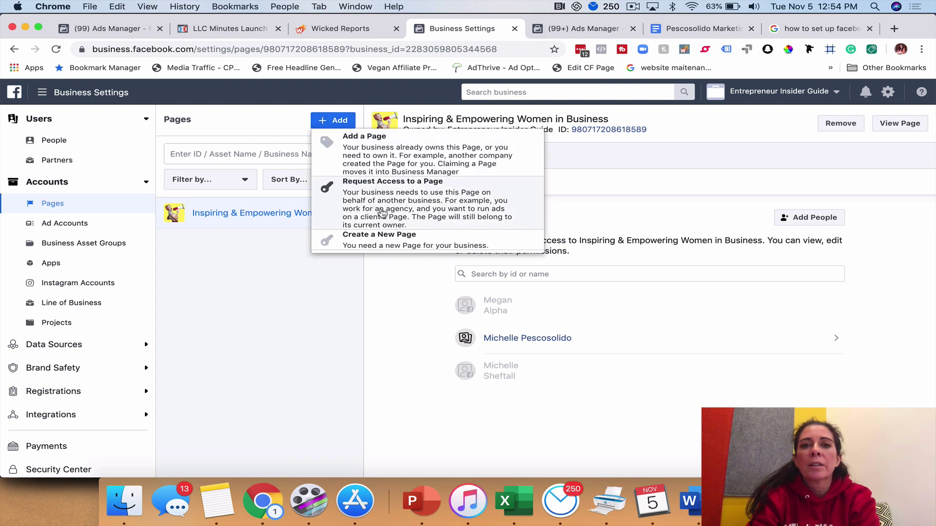
{"action": "left_click", "coordinate": [385, 154]}
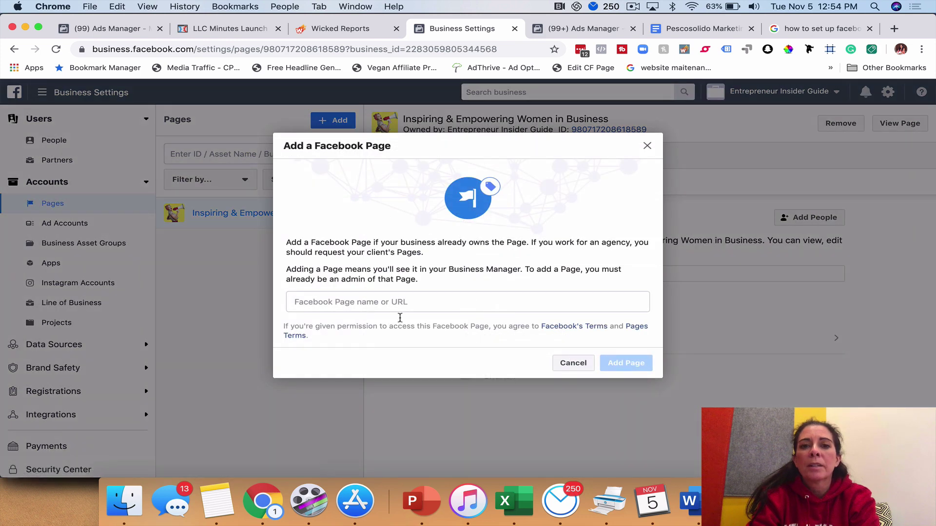
{"action": "left_click", "coordinate": [404, 303]}
{"action": "type", "text": "my"}
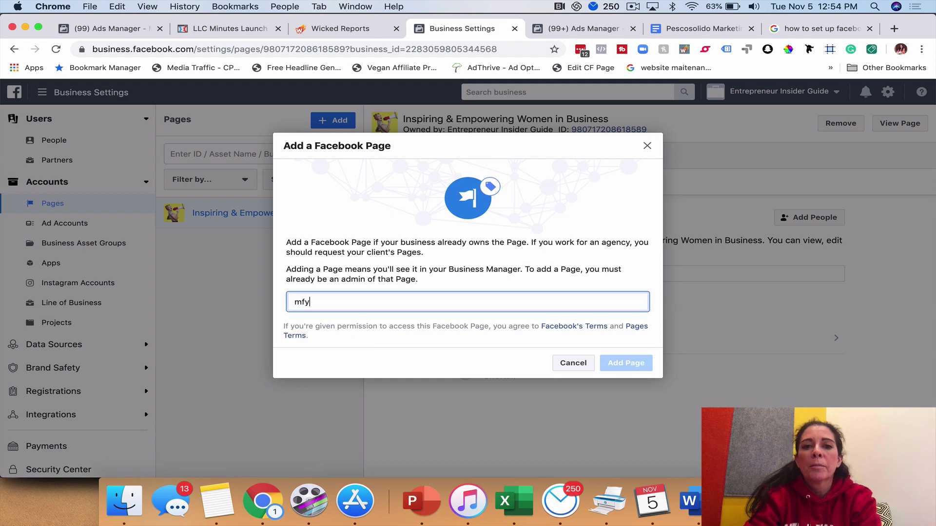
{"action": "left_click", "coordinate": [709, 313]}
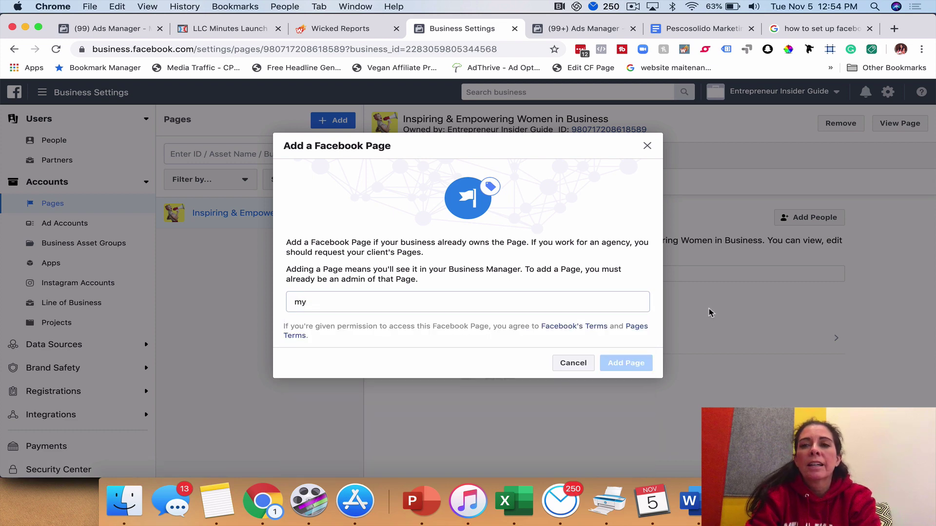
{"action": "left_click", "coordinate": [647, 147]}
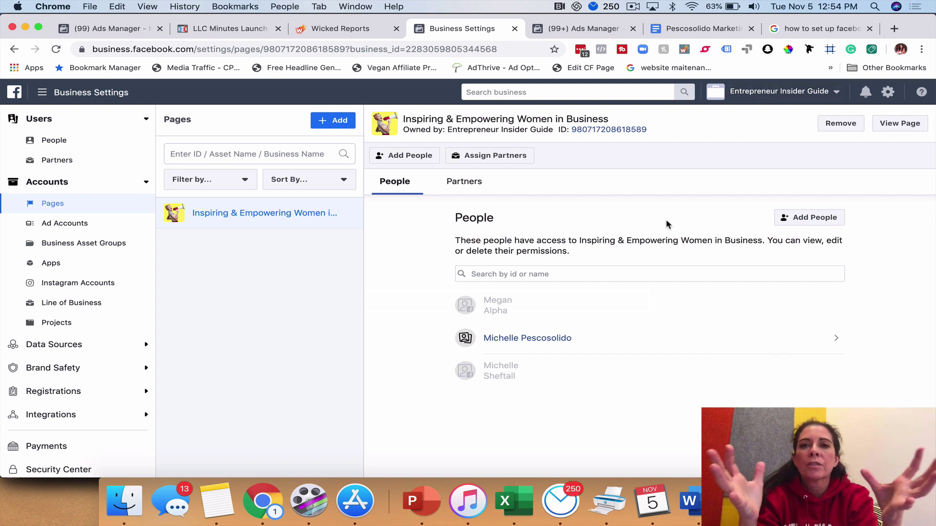
Select My Vegan Dreams from the business switcher, then dismiss the reopened business list
{"action": "left_click", "coordinate": [770, 92]}
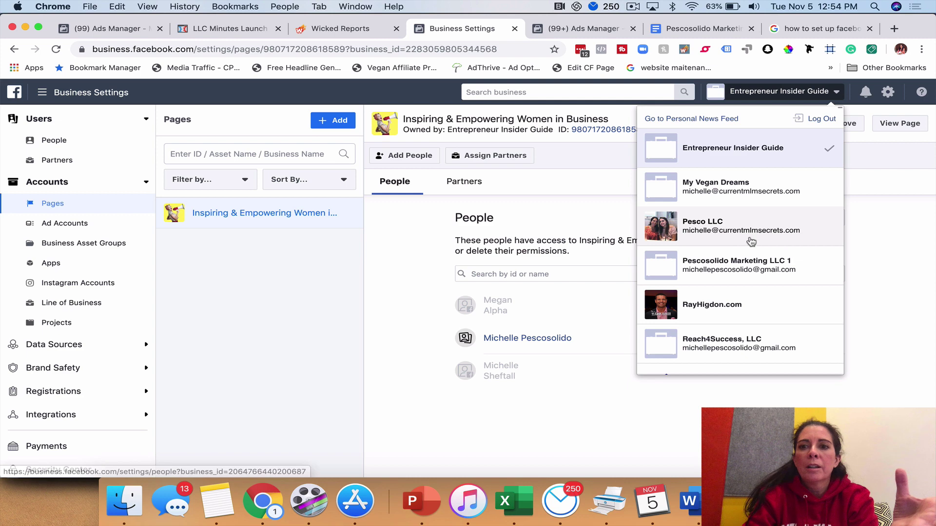
{"action": "left_click", "coordinate": [737, 191]}
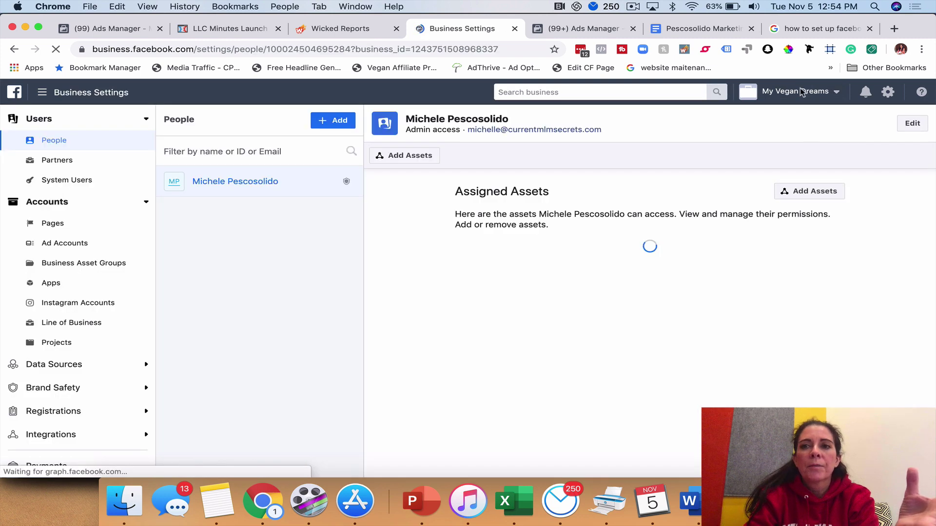
{"action": "left_click", "coordinate": [801, 93]}
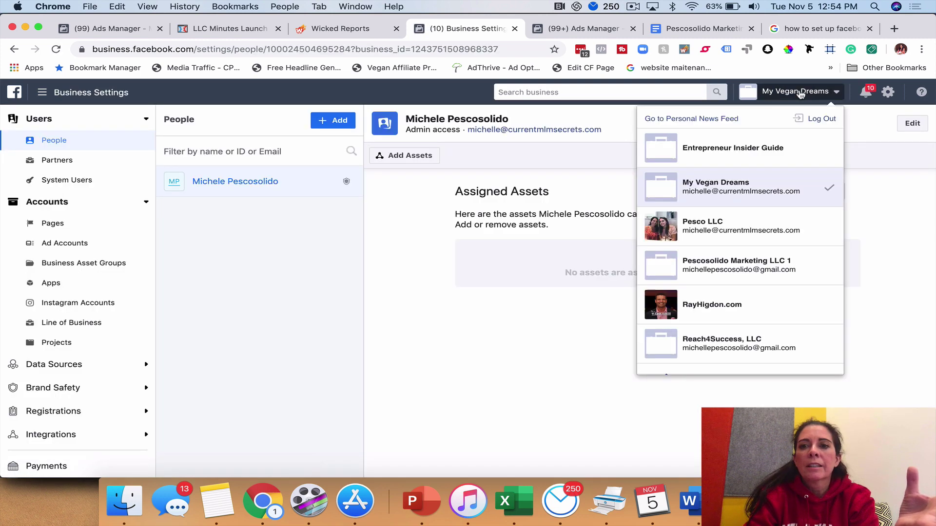
{"action": "left_click", "coordinate": [880, 229]}
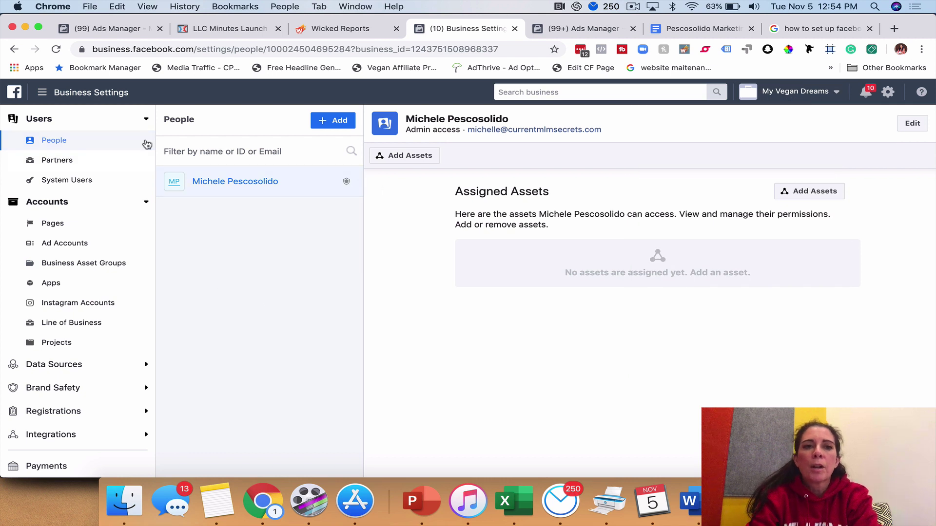